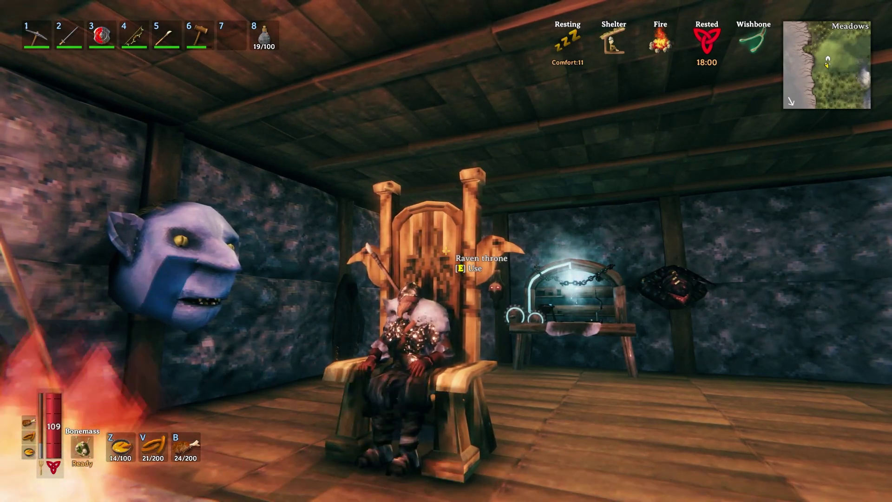
# Sort the inventory items together using the Sort button in the inventory panel.
pyautogui.press('Tab')
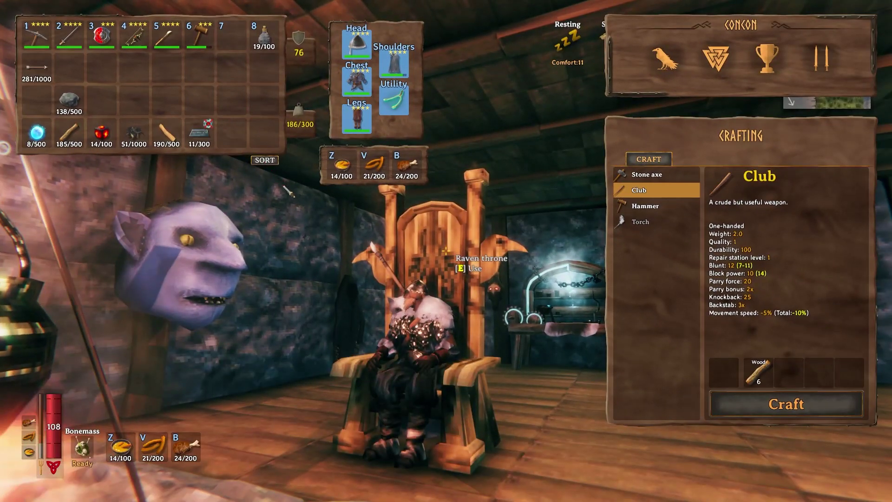
pyautogui.click(265, 160)
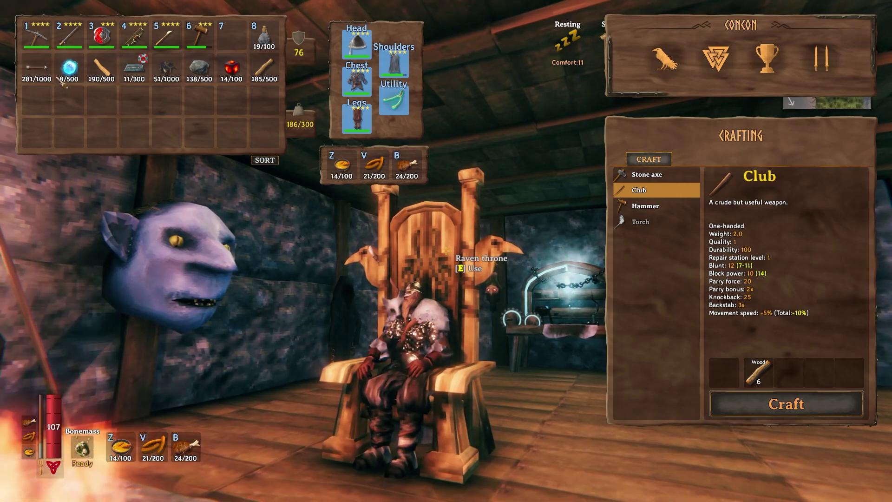
pyautogui.press('Tab')
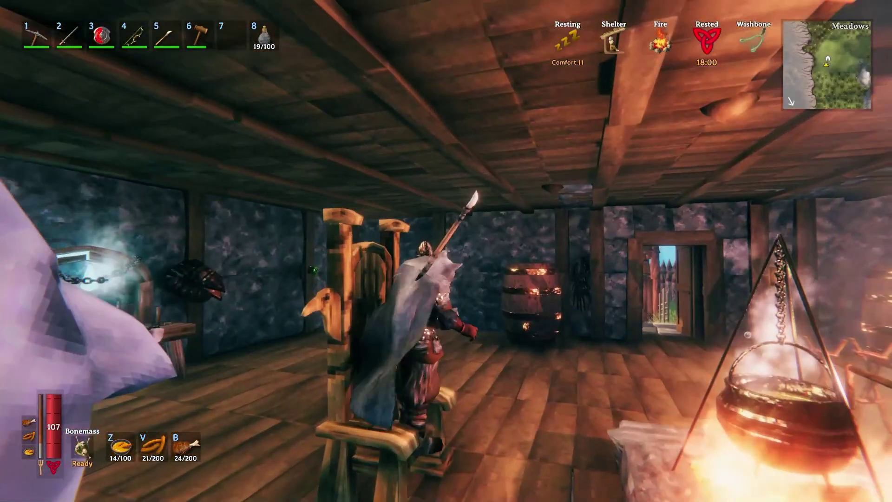
# Stand up from the throne, open and close the reinforced chest, and walk around the hall.
pyautogui.press('w')
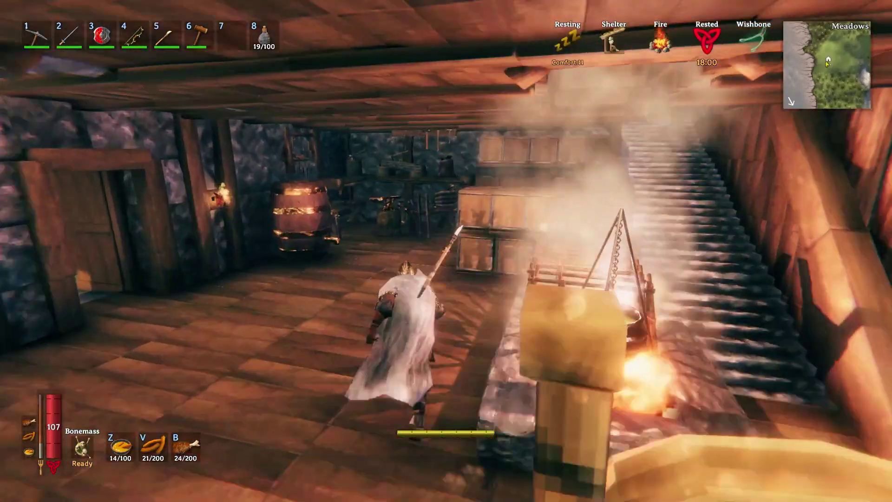
pyautogui.press('e')
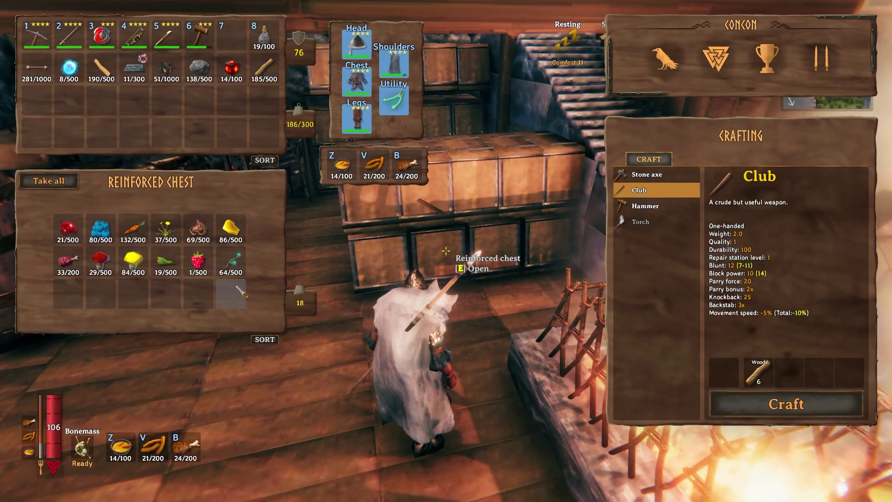
pyautogui.press('Tab')
pyautogui.press('s')
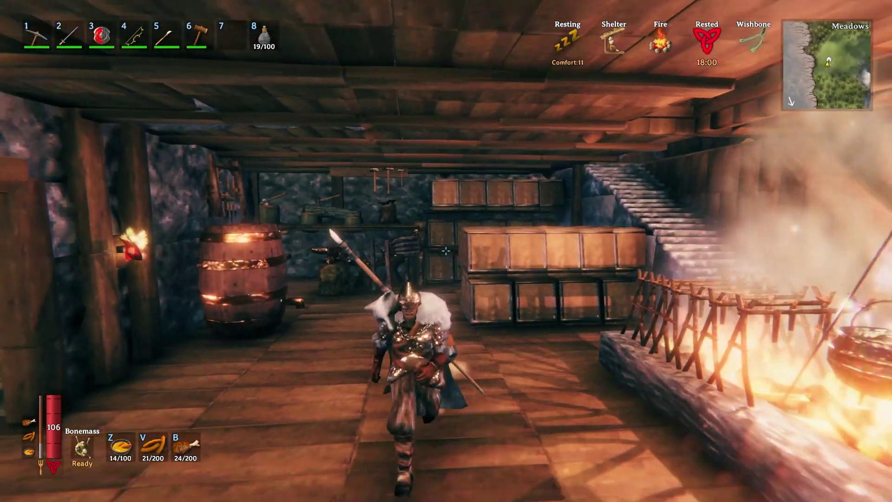
pyautogui.press('s')
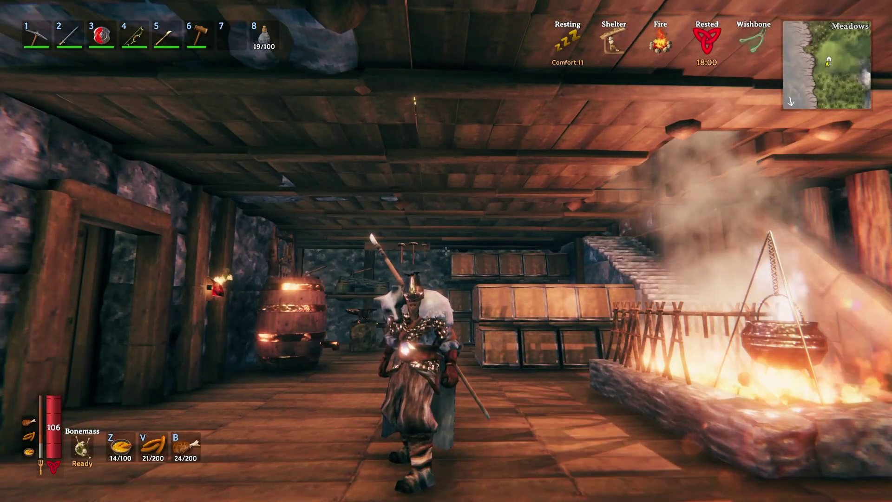
pyautogui.press('w')
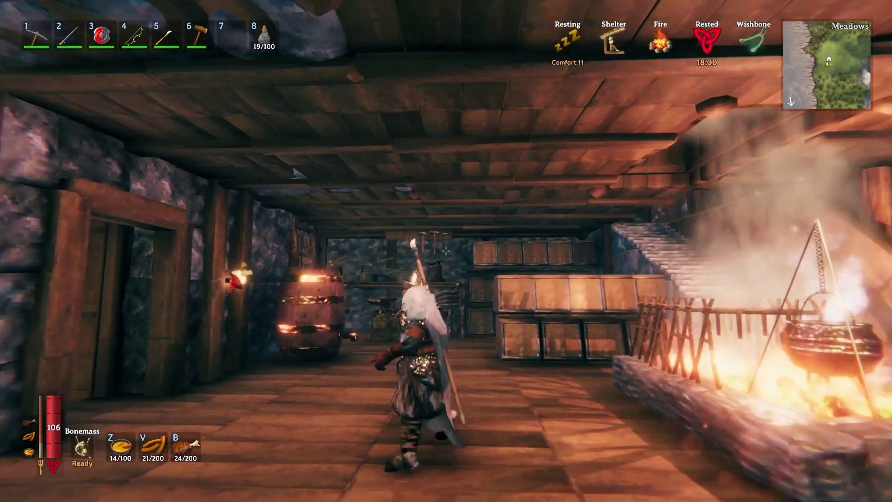
pyautogui.press('w')
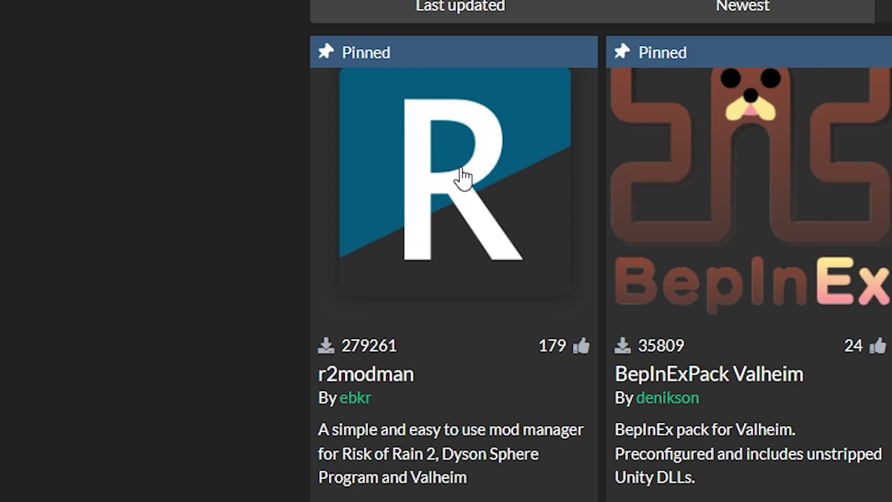
# Open the pinned r2modman package page from the Thunderstore Valheim listing.
pyautogui.click(436, 146)
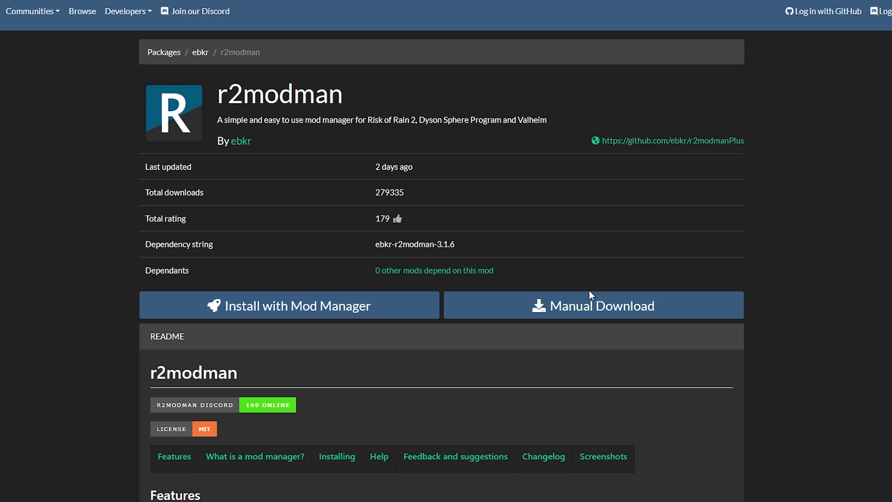
# Manually download ebkr-r2modman-3.1.6.zip and show it in the Downloads folder.
pyautogui.click(594, 305)
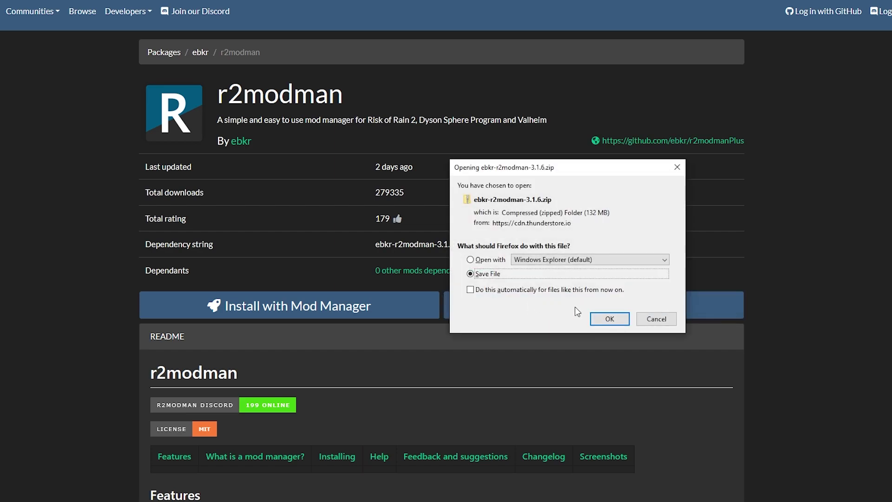
pyautogui.click(621, 320)
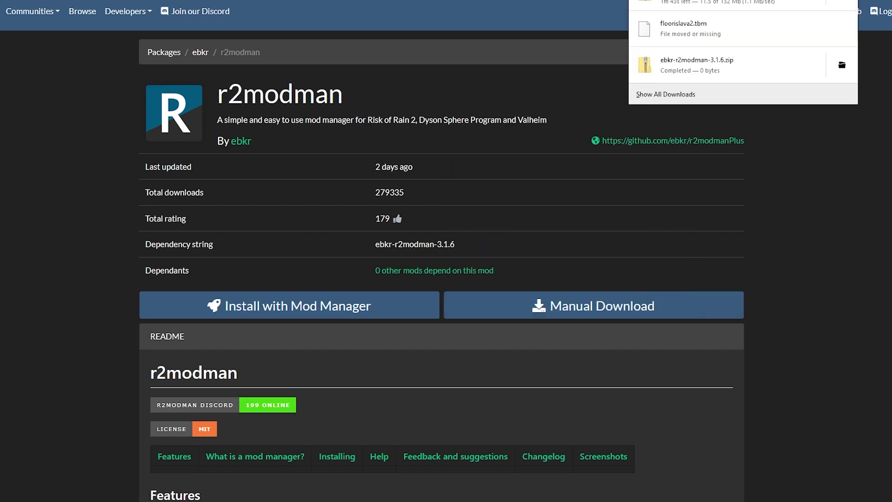
pyautogui.scroll(-2, 441, 279)
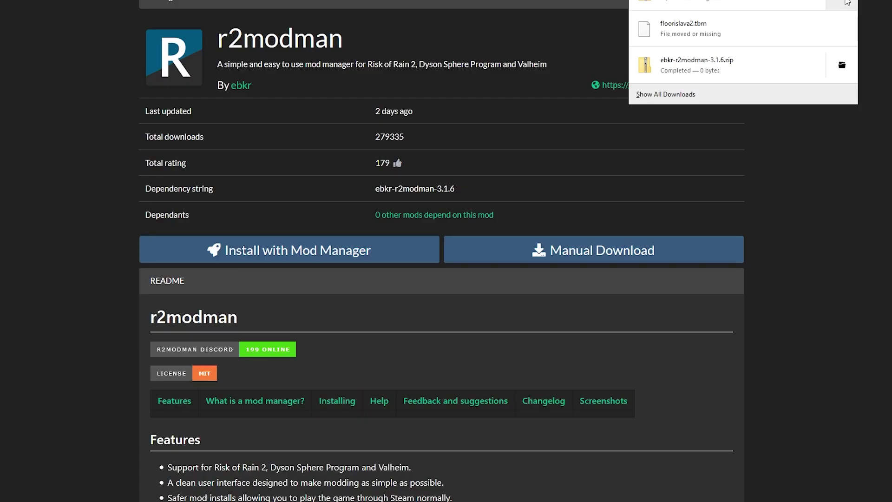
pyautogui.click(842, 64)
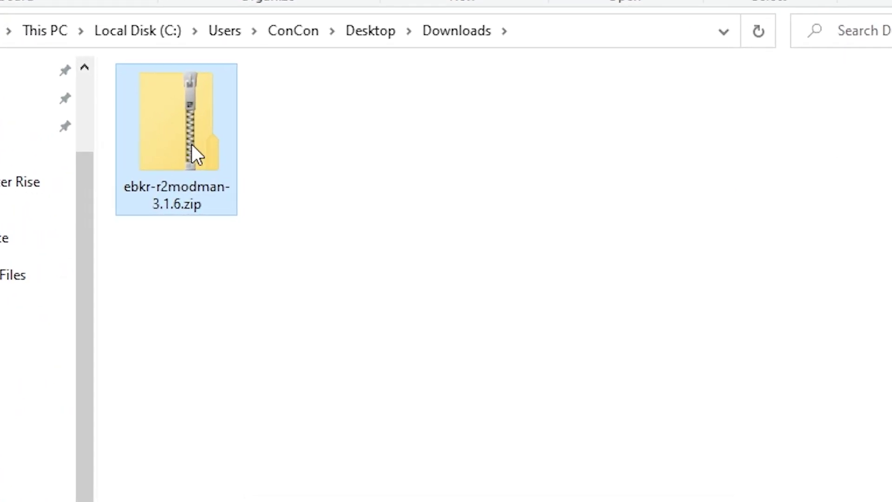
# Extract the zip, run r2modman-Setup-3.1.6.exe, then delete all files from Downloads.
pyautogui.rightClick(192, 145)
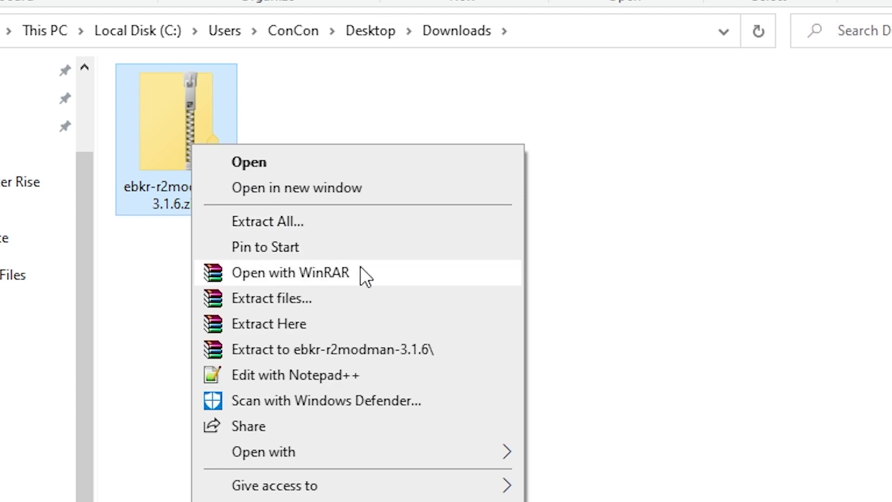
pyautogui.click(291, 329)
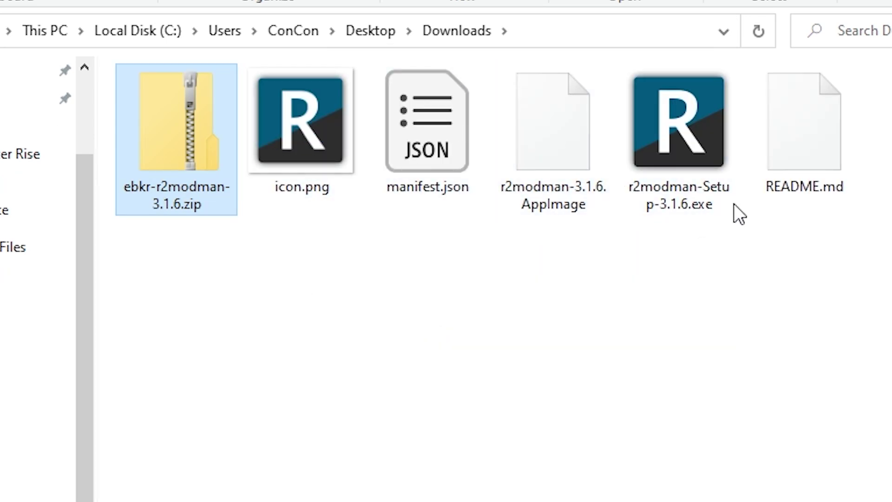
pyautogui.click(691, 130)
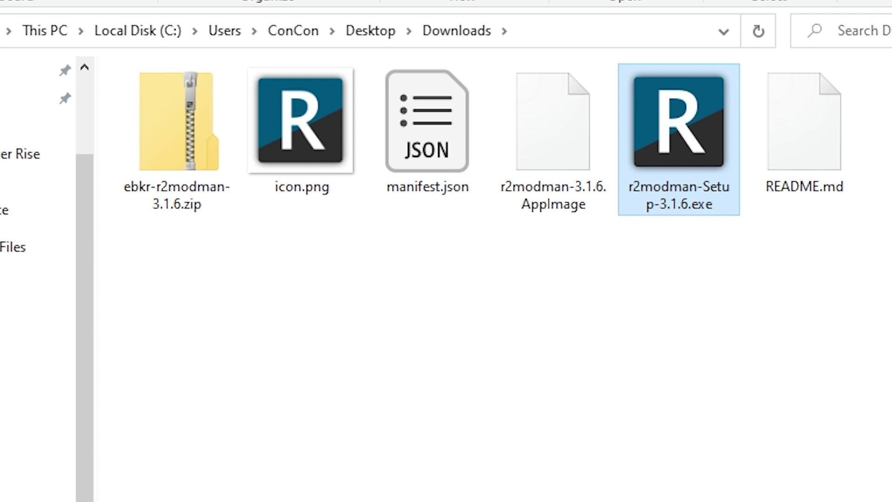
pyautogui.moveTo(890, 251); pyautogui.dragTo(183, 120)
pyautogui.press('Delete')
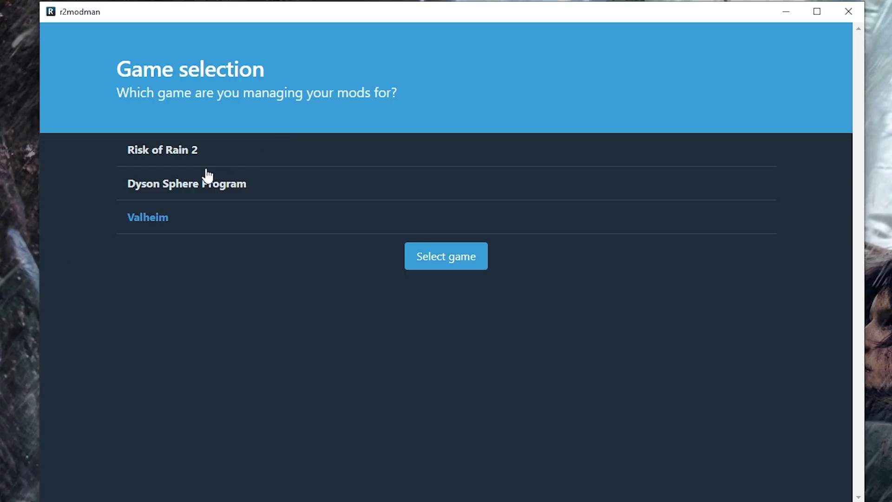
# Select Valheim as the game for r2modman to manage.
pyautogui.click(266, 180)
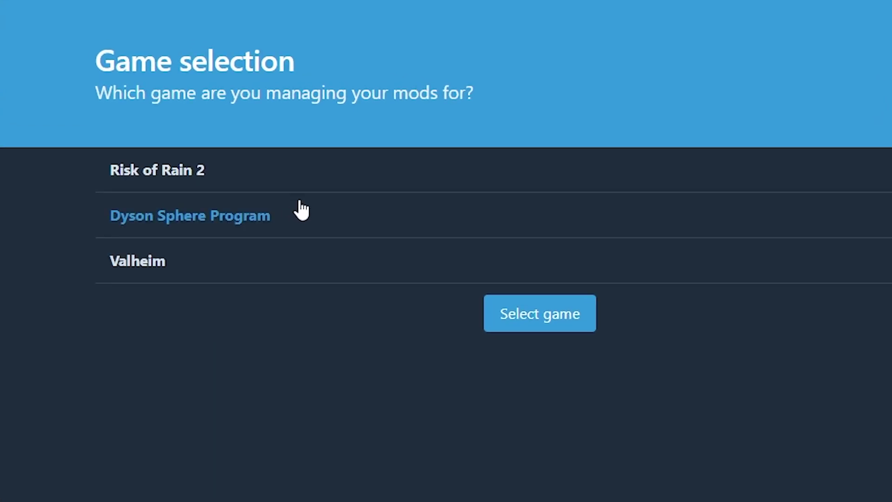
pyautogui.click(252, 157)
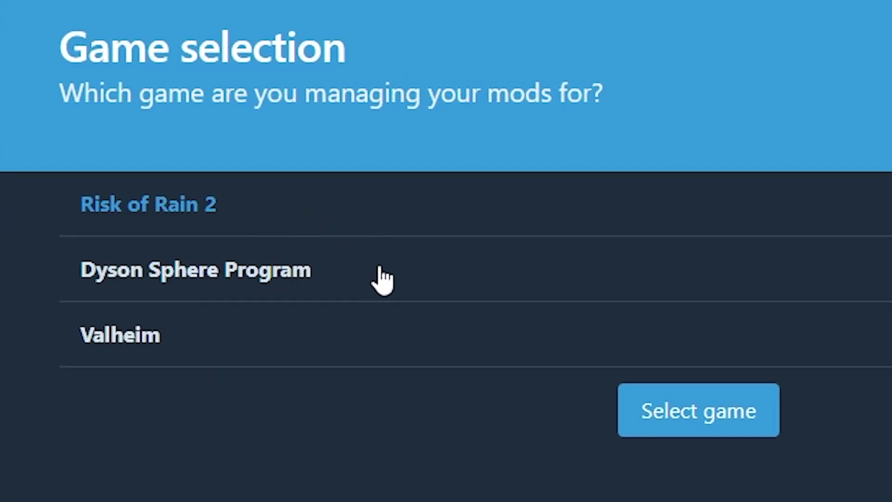
pyautogui.click(374, 276)
pyautogui.click(235, 357)
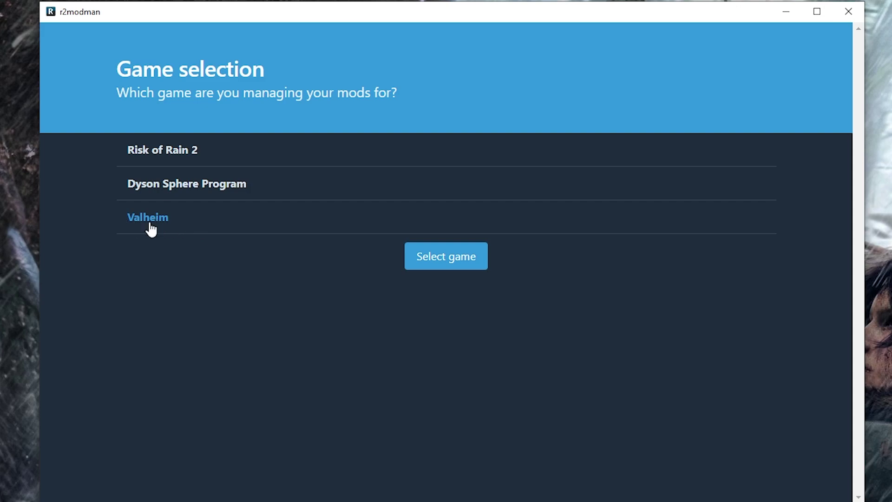
pyautogui.click(458, 267)
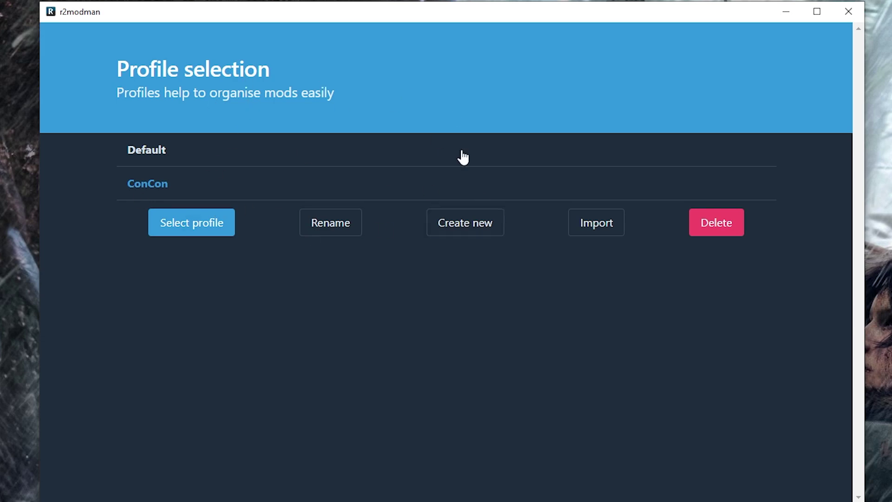
# Load the ConCon profile with its 9 installed mods.
pyautogui.click(182, 157)
pyautogui.click(186, 186)
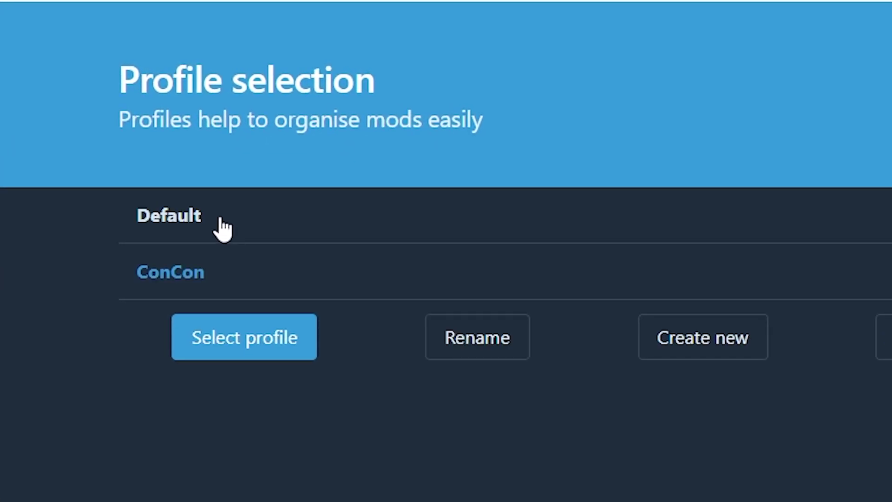
pyautogui.click(221, 219)
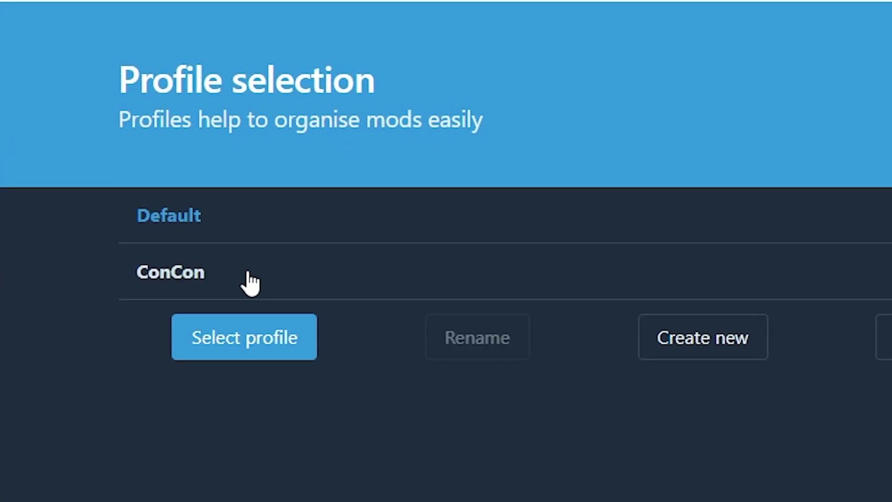
pyautogui.click(246, 270)
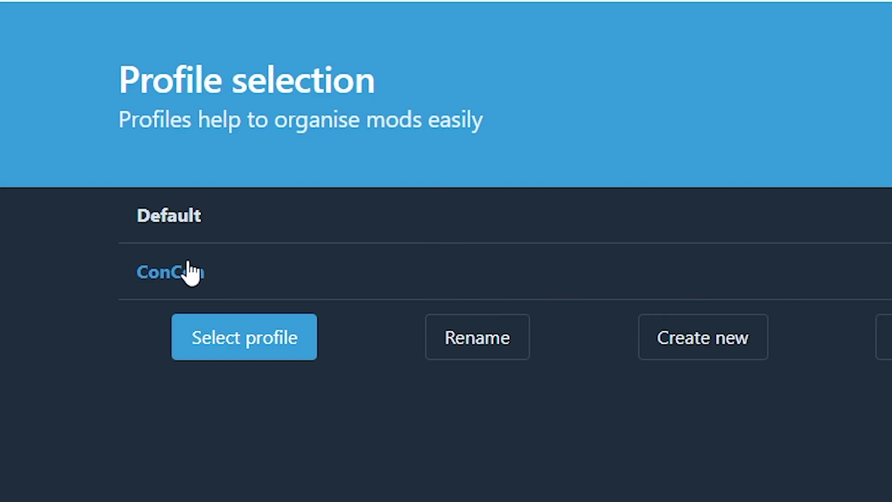
pyautogui.click(259, 354)
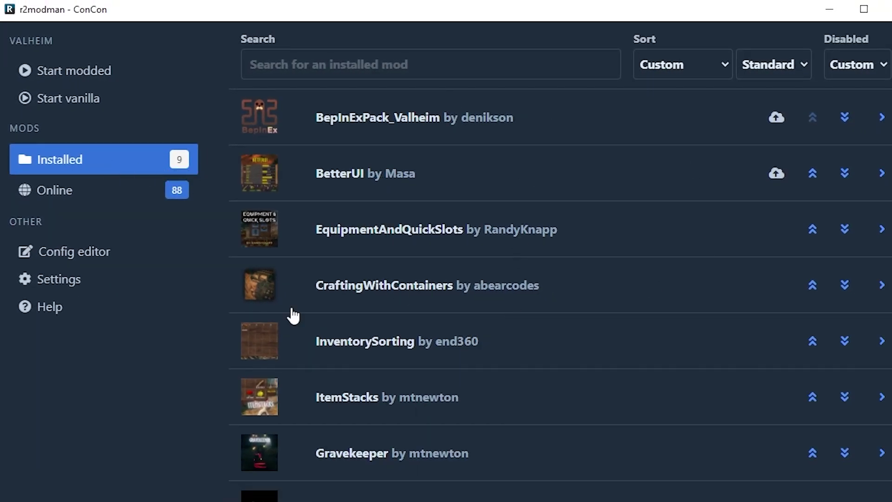
# Browse Online mods sorted by download count and expand BetterUI's details.
pyautogui.click(68, 197)
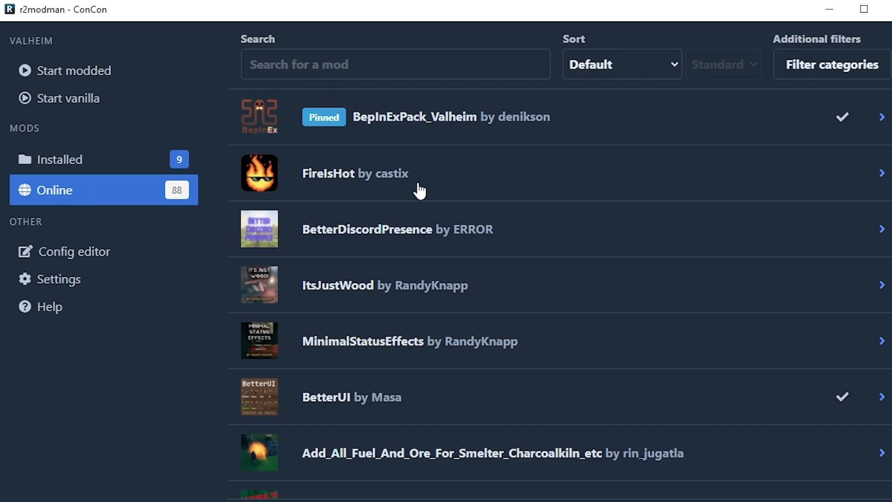
pyautogui.click(621, 60)
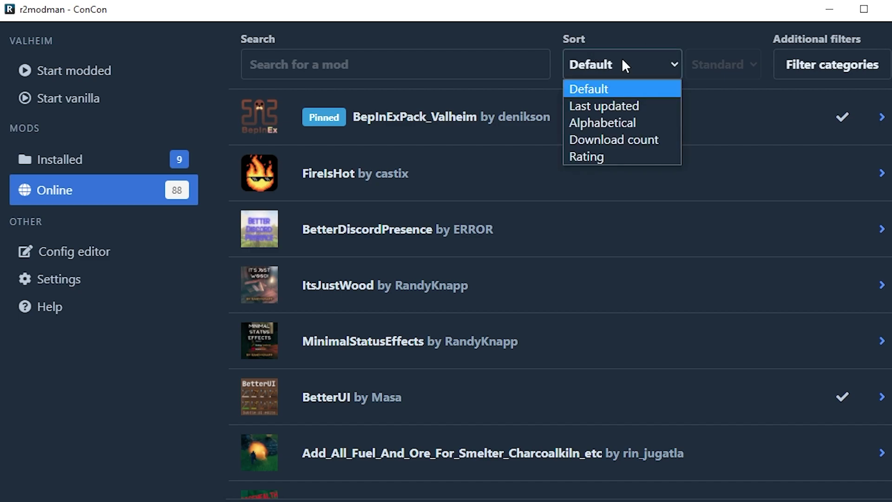
pyautogui.click(651, 138)
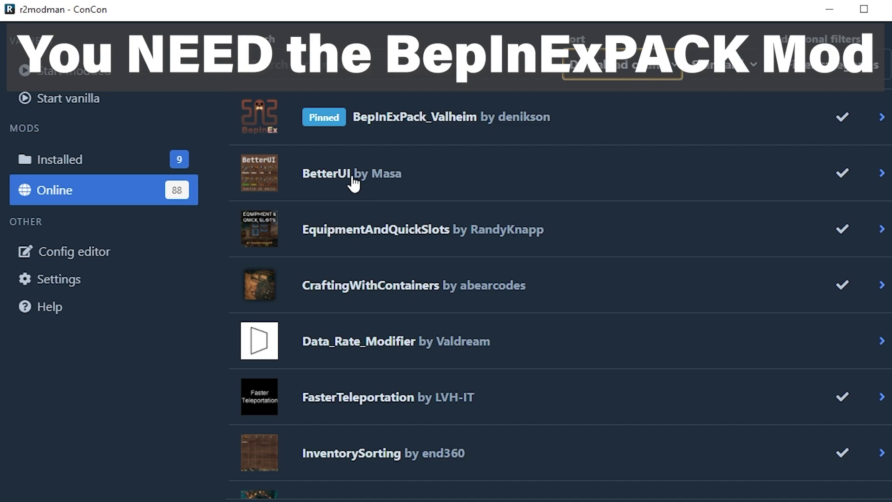
pyautogui.click(377, 178)
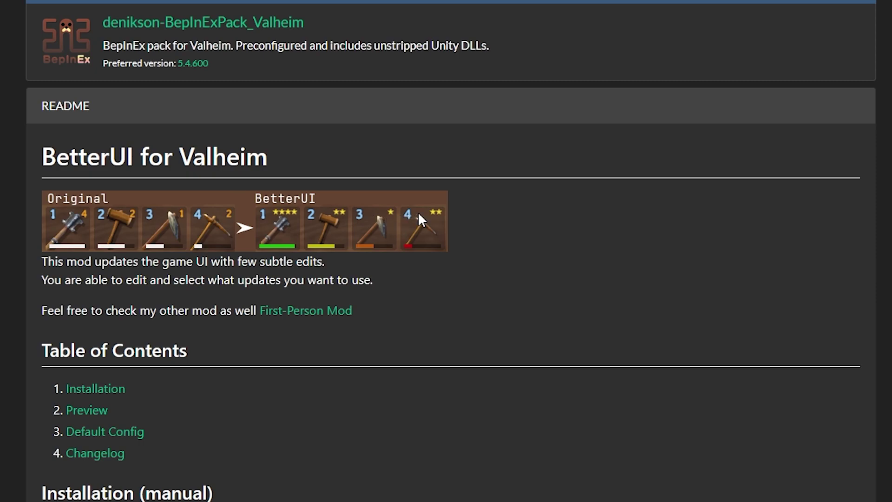
pyautogui.scroll(-20, 223, 200)
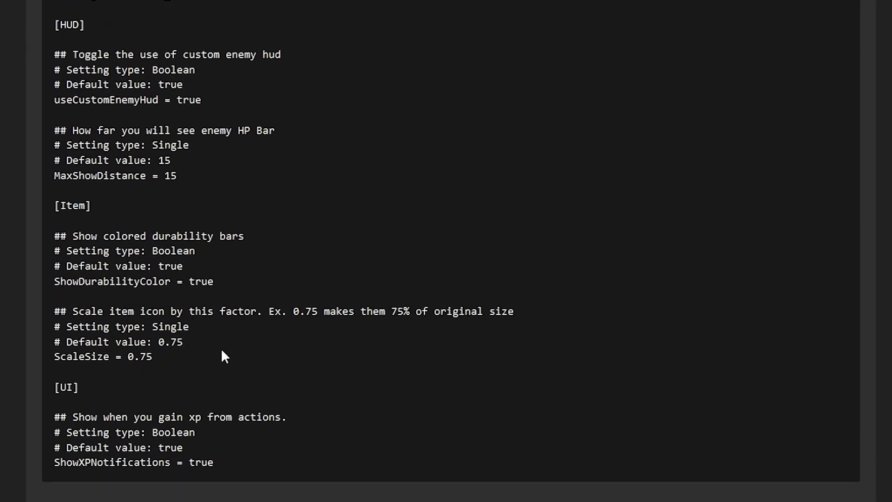
pyautogui.scroll(-5, 302, 426)
pyautogui.scroll(4, 315, 416)
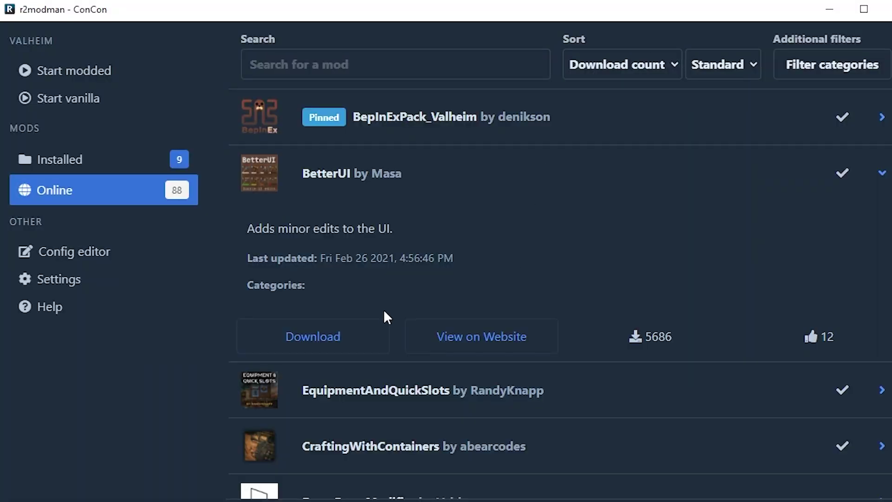
# On the Installed list, expand BetterUI and BepInExPack_Valheim (5.4.602) to see their available updates.
pyautogui.click(882, 177)
pyautogui.click(433, 176)
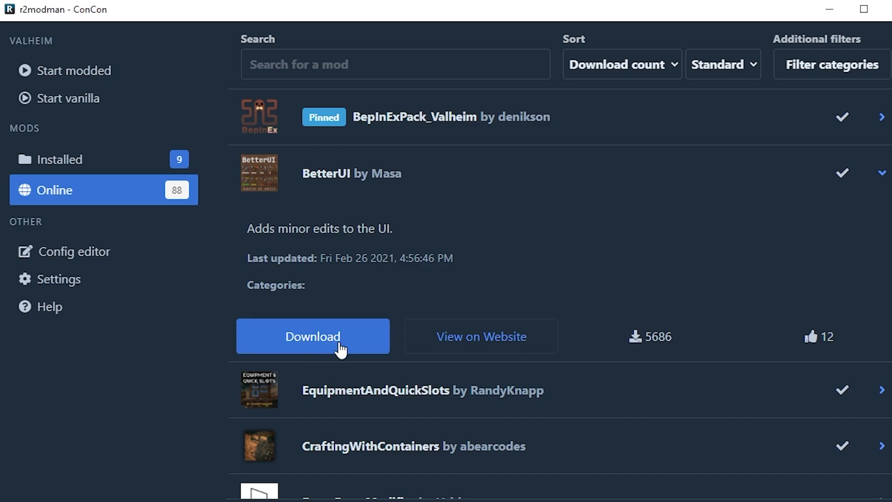
pyautogui.click(100, 161)
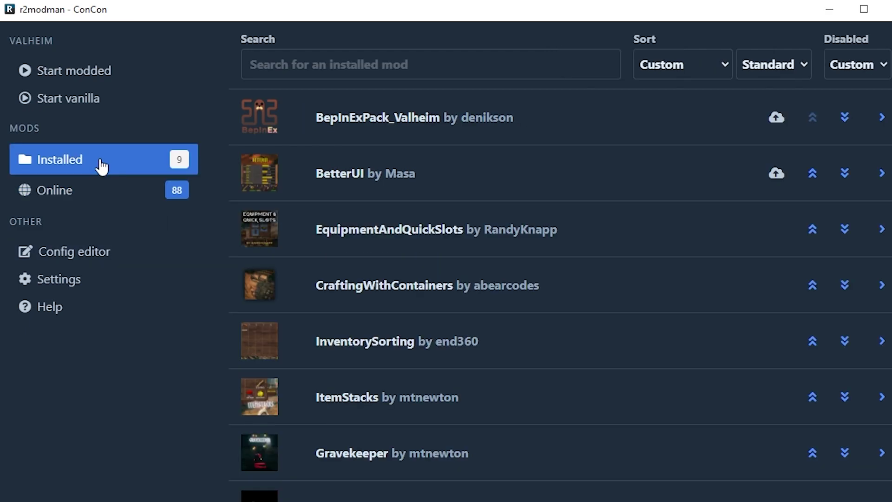
pyautogui.click(482, 183)
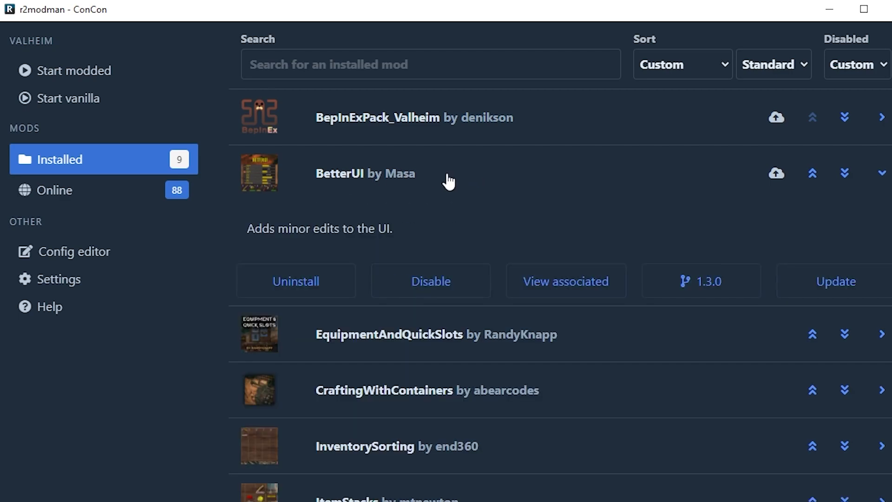
pyautogui.click(453, 190)
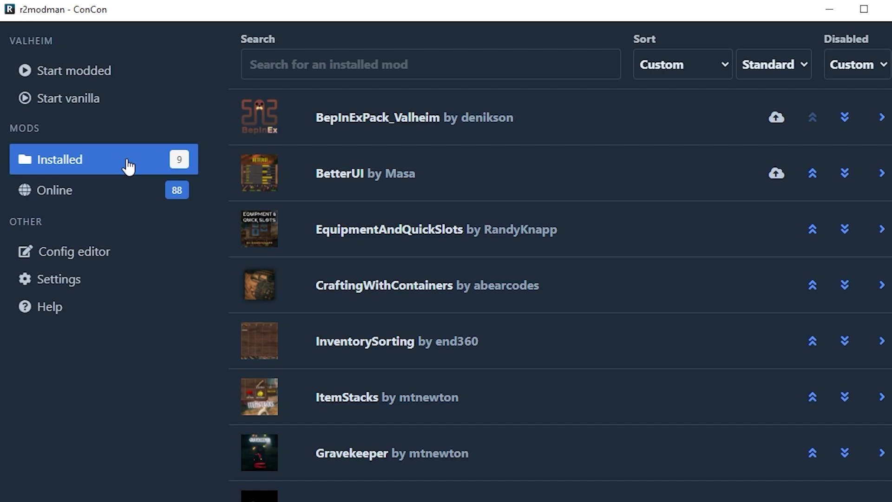
pyautogui.click(477, 180)
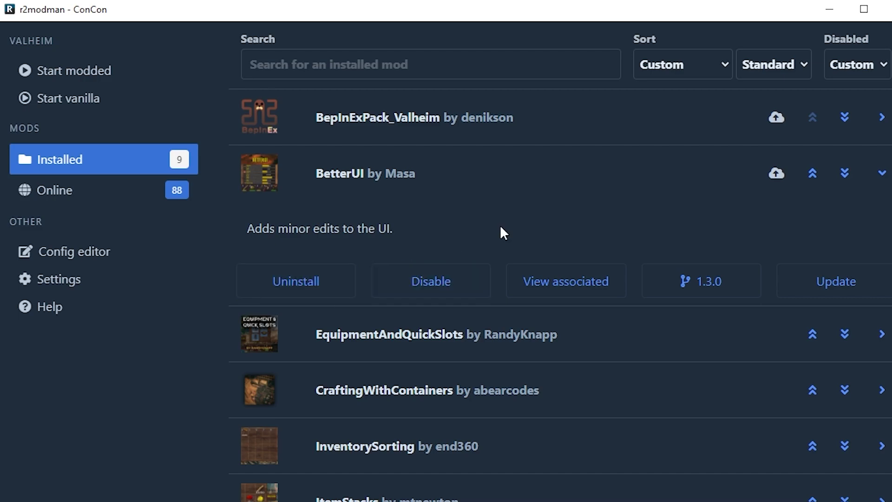
pyautogui.click(604, 194)
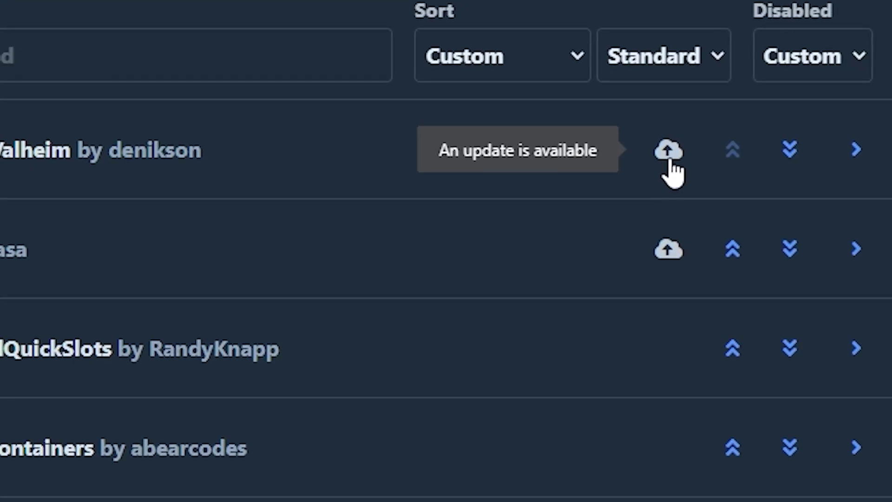
pyautogui.click(669, 156)
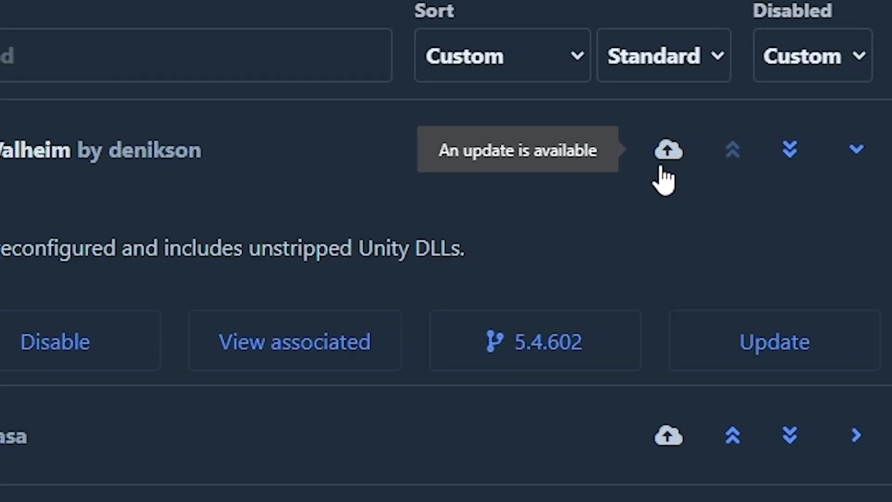
# Update BepInExPack_Valheim to 5.4.603, downloading with dependencies.
pyautogui.click(390, 181)
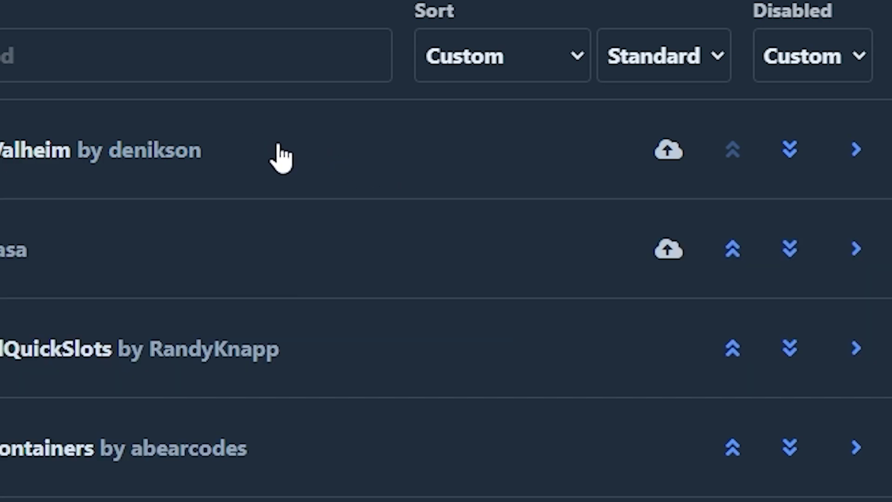
pyautogui.tripleClick(279, 155)
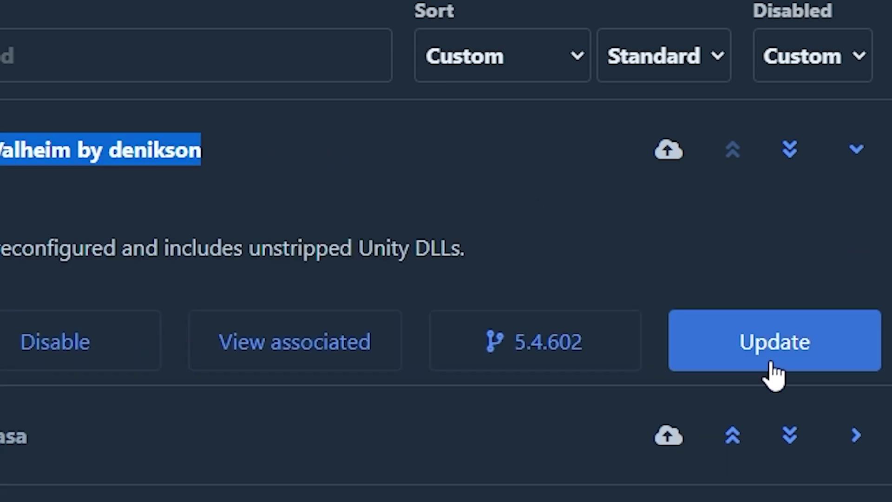
pyautogui.click(760, 364)
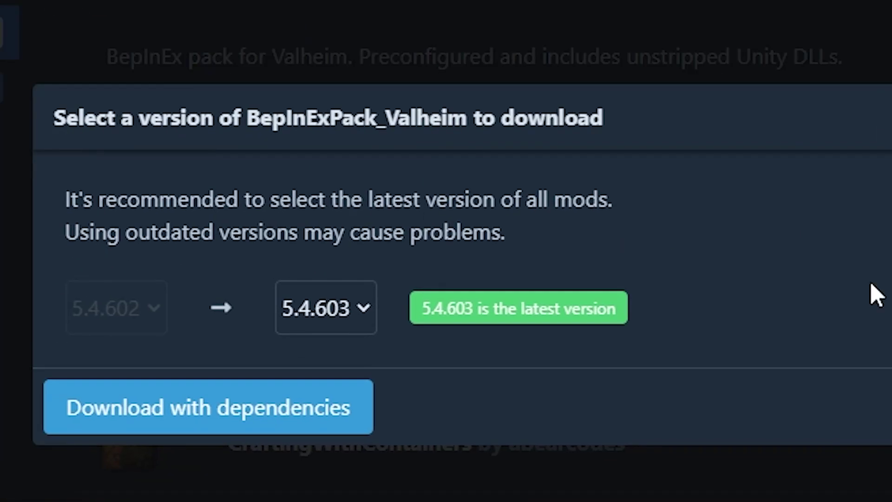
pyautogui.click(326, 421)
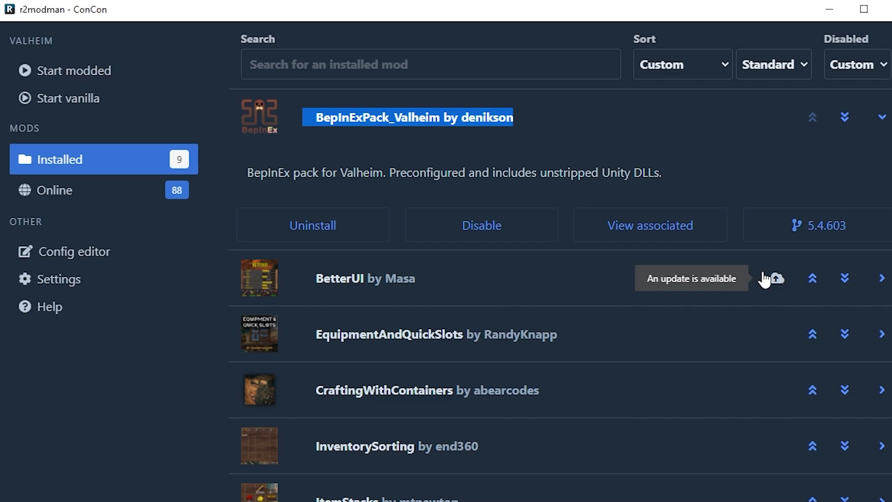
# Update BetterUI to its latest version, downloading with dependencies.
pyautogui.click(767, 279)
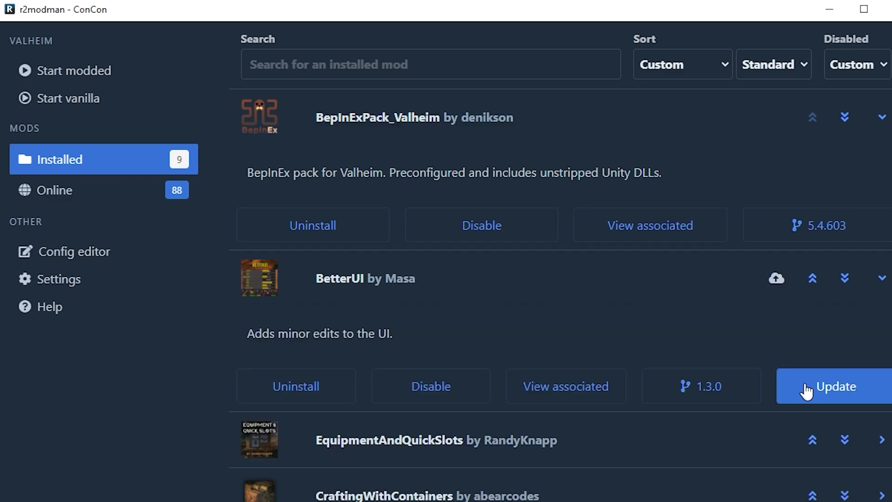
pyautogui.click(806, 392)
pyautogui.click(341, 370)
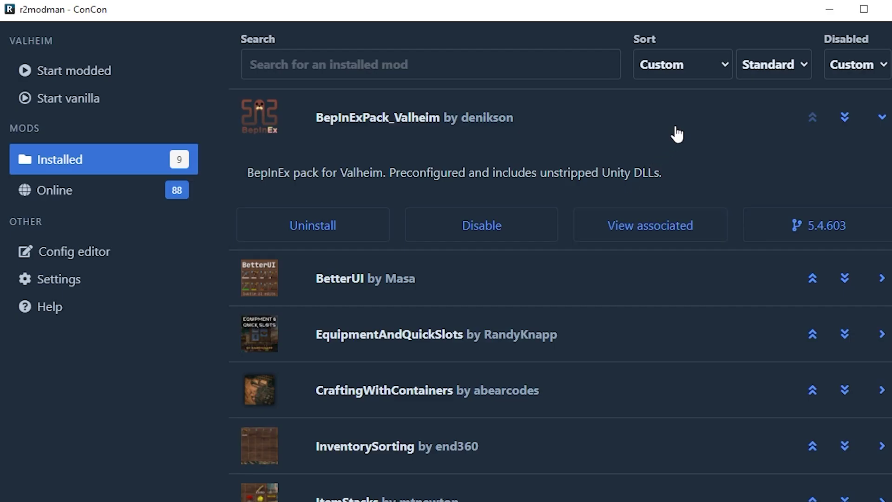
# Collapse BepInExPack_Valheim and scroll through the installed mod list.
pyautogui.click(677, 135)
pyautogui.scroll(-1, 723, 331)
pyautogui.scroll(1, 706, 292)
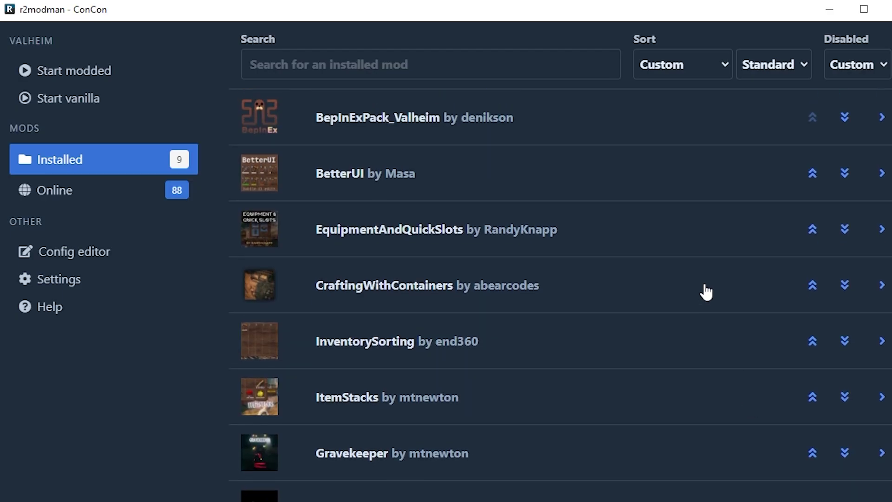
pyautogui.scroll(-1, 555, 386)
pyautogui.scroll(1, 549, 279)
pyautogui.scroll(-1, 543, 261)
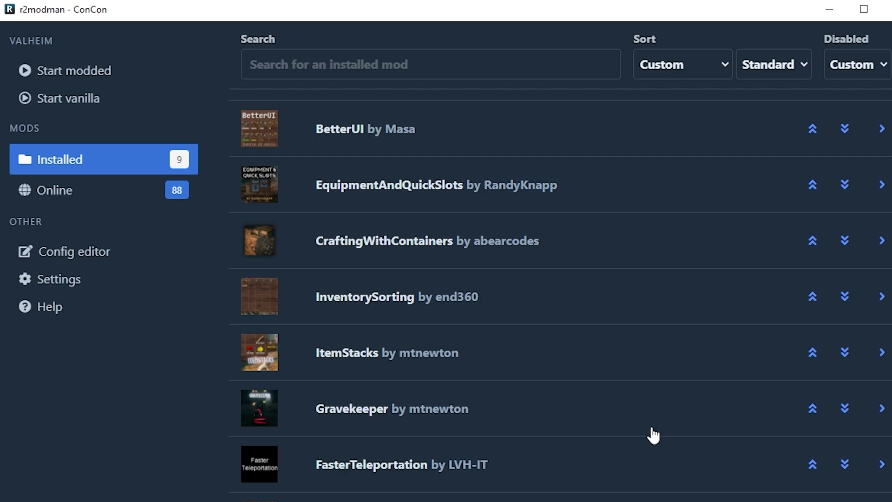
# Scroll the Online mods, collapse BetterUI, and return to the Installed list.
pyautogui.click(100, 189)
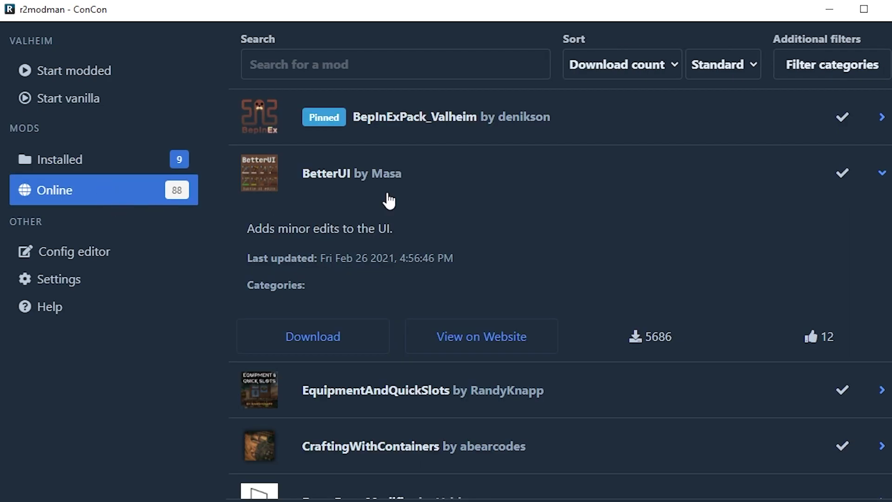
pyautogui.scroll(-5, 435, 259)
pyautogui.scroll(5, 435, 259)
pyautogui.click(478, 186)
pyautogui.scroll(-10, 520, 245)
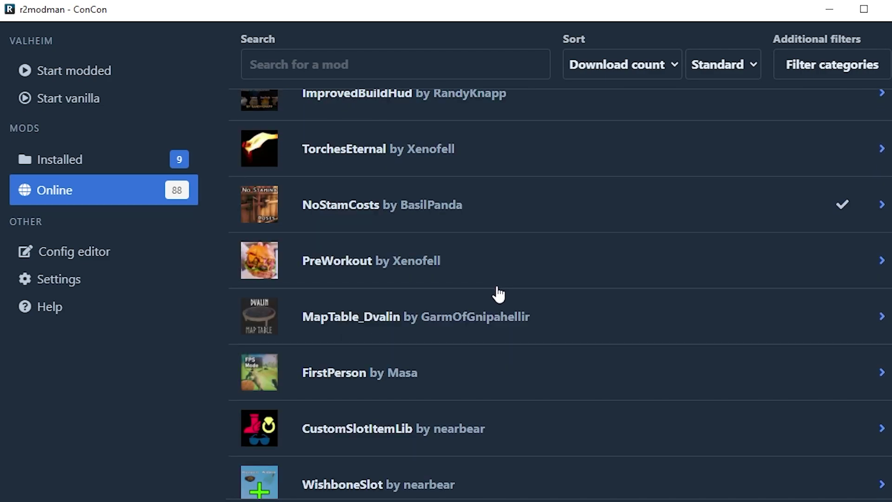
pyautogui.scroll(-2, 508, 285)
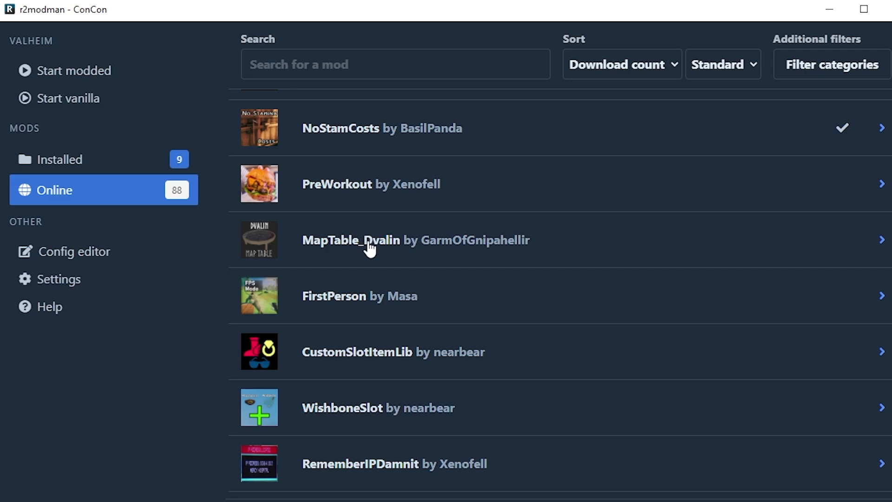
pyautogui.scroll(-20, 369, 249)
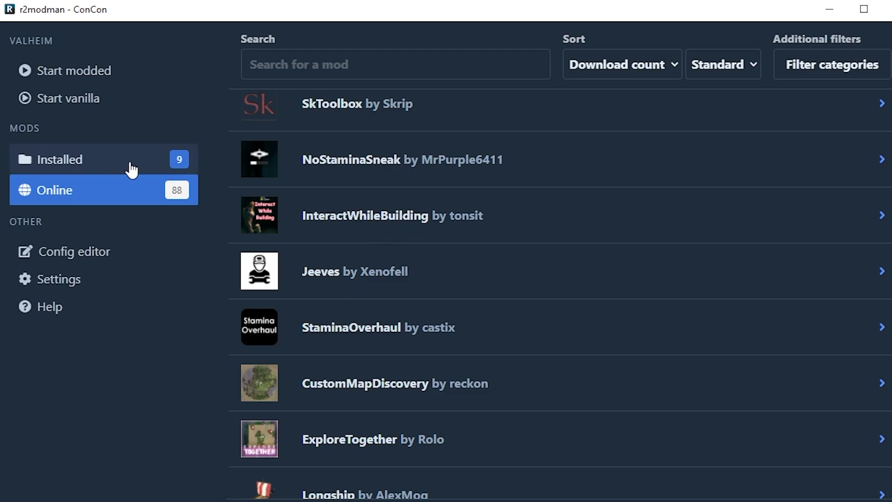
pyautogui.click(104, 161)
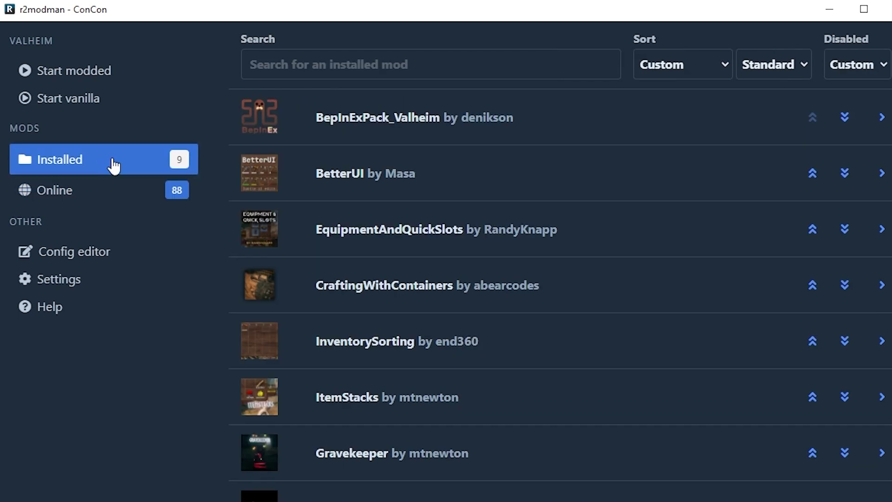
# Expand ItemStacks' details and move the r2modman window up and to the right.
pyautogui.click(566, 401)
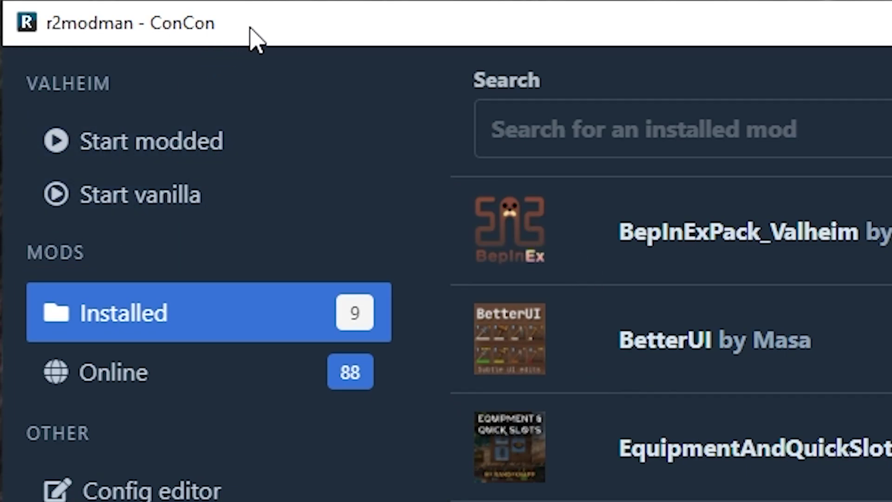
pyautogui.moveTo(255, 36); pyautogui.dragTo(333, 2)
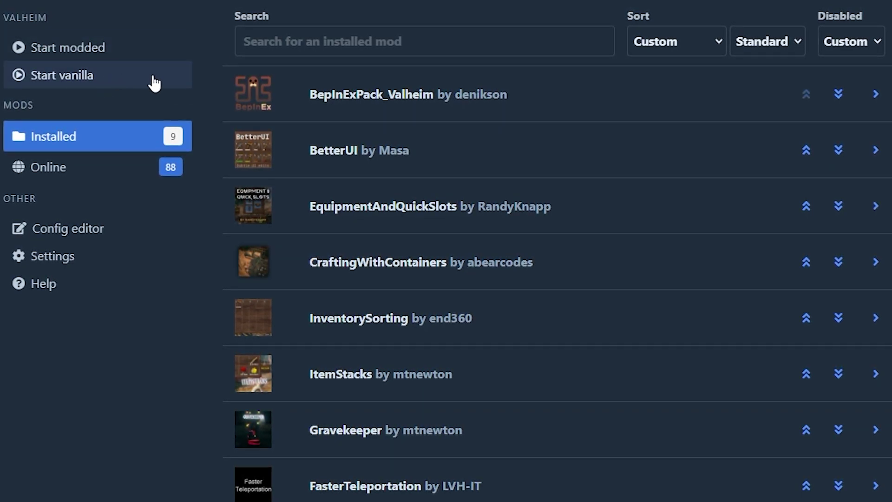
# Expand EquipmentAndQuickSlots and ItemStacks to read their details, then collapse both entries.
pyautogui.click(544, 208)
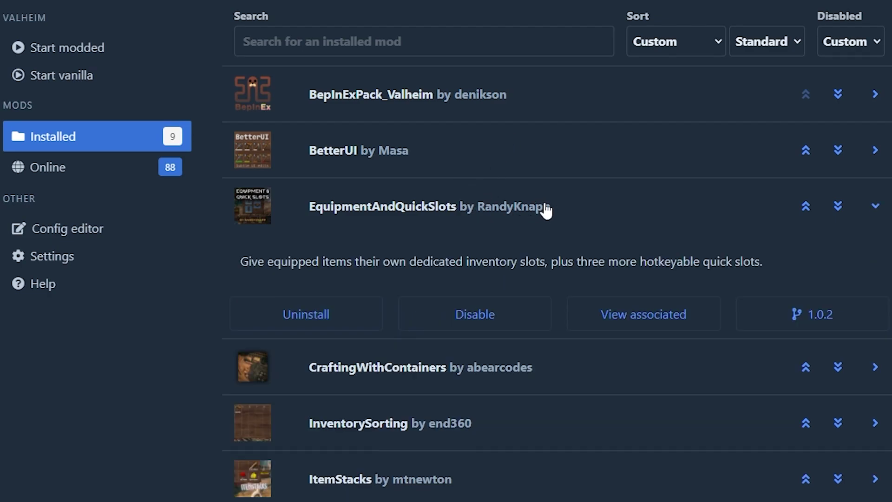
pyautogui.scroll(-3, 536, 277)
pyautogui.click(502, 334)
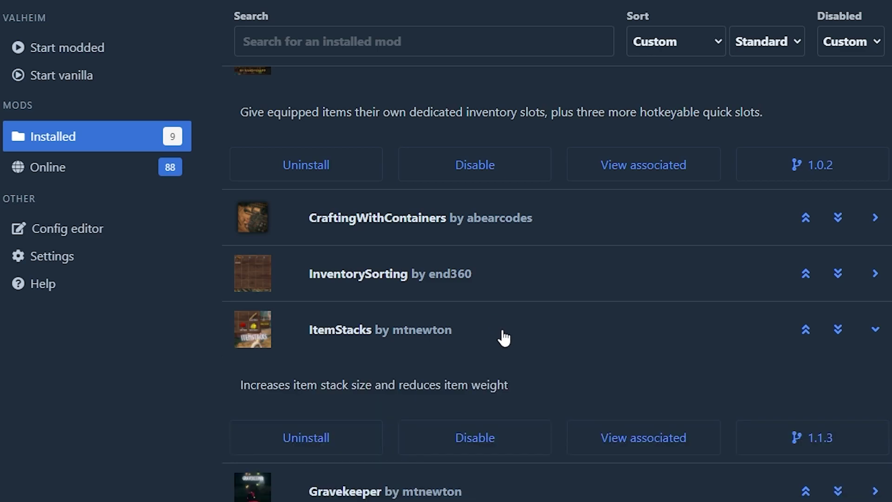
pyautogui.scroll(3, 504, 337)
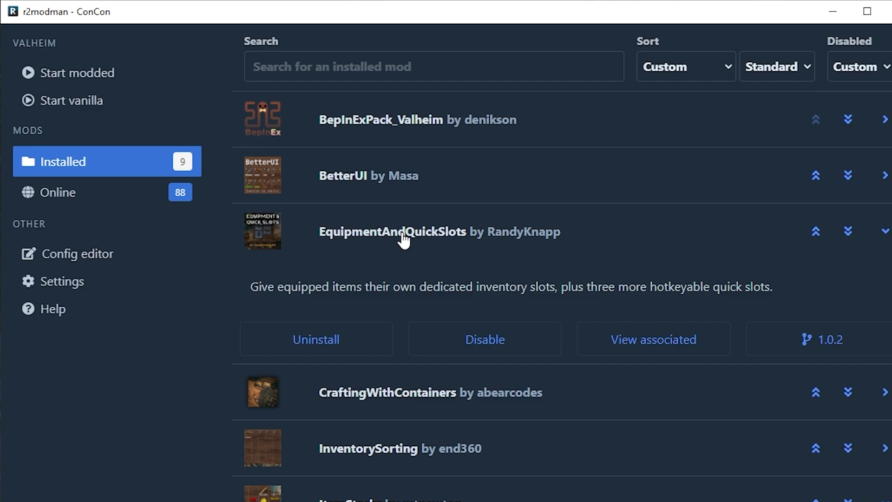
pyautogui.scroll(-3, 404, 240)
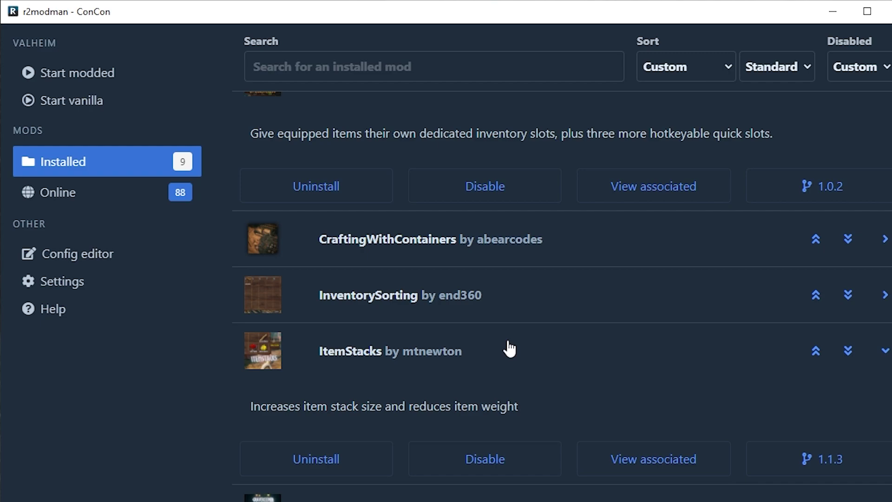
pyautogui.click(509, 349)
pyautogui.scroll(3, 510, 349)
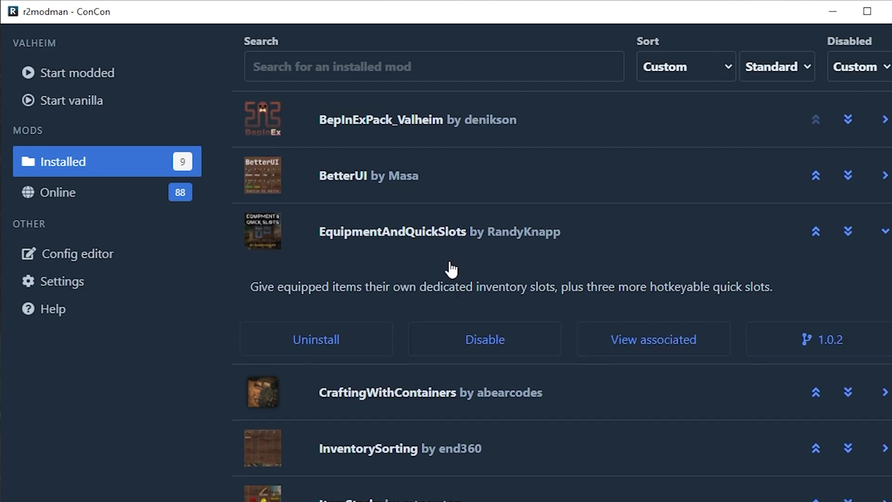
pyautogui.click(511, 232)
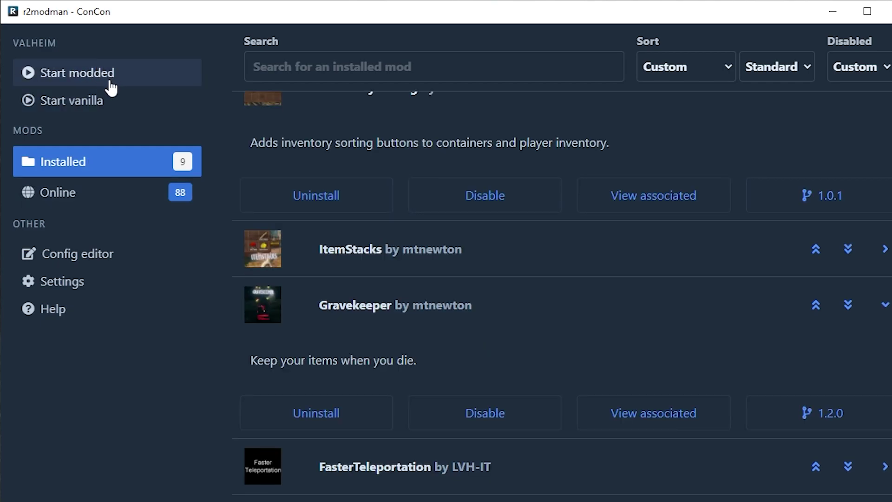
pyautogui.scroll(3, 546, 214)
# Open the Config editor and expand the net.mtnewton.itemstacks config entry.
pyautogui.click(112, 255)
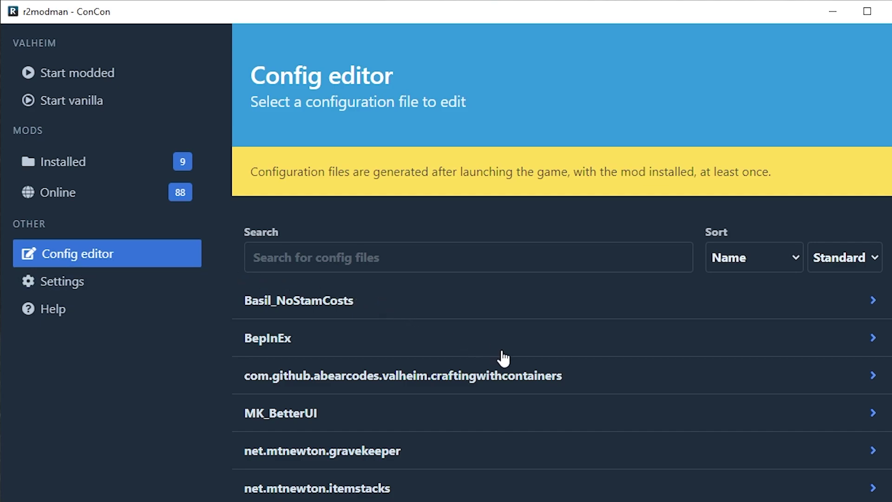
pyautogui.scroll(-1, 494, 378)
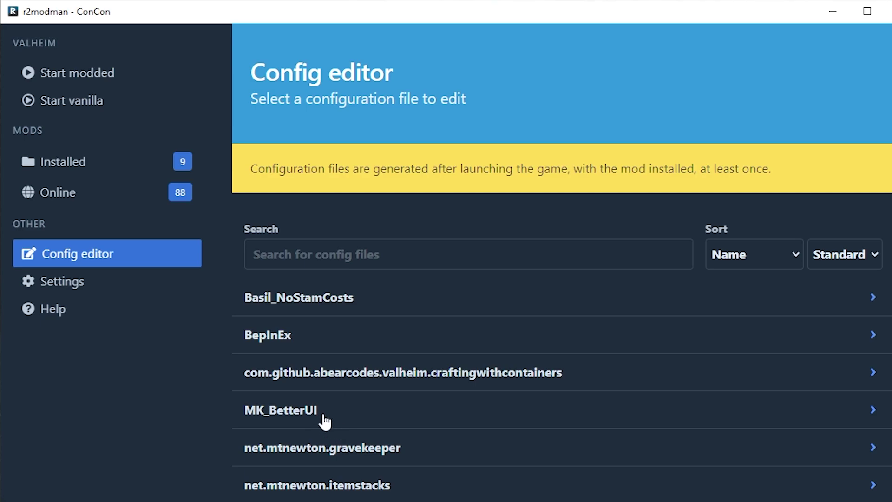
pyautogui.click(370, 492)
pyautogui.scroll(-1, 407, 478)
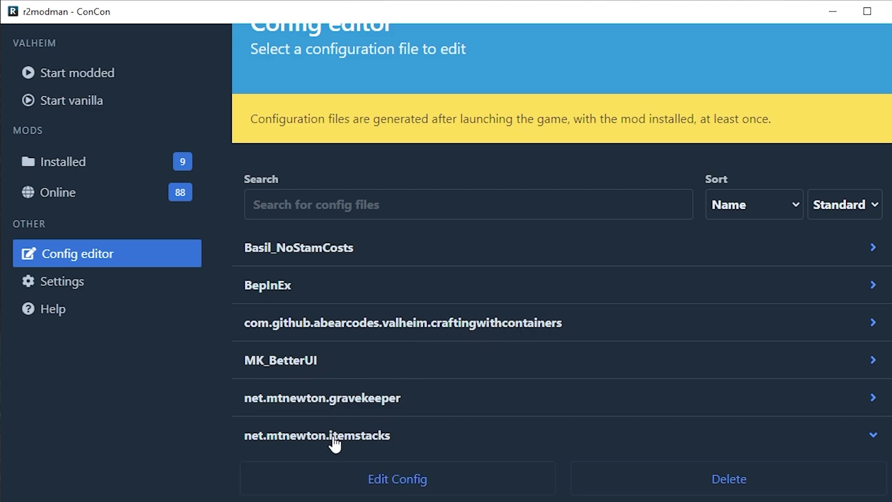
# Open the ItemStacks config for editing and change stone_stack_size from 500 to 5000000.
pyautogui.click(397, 478)
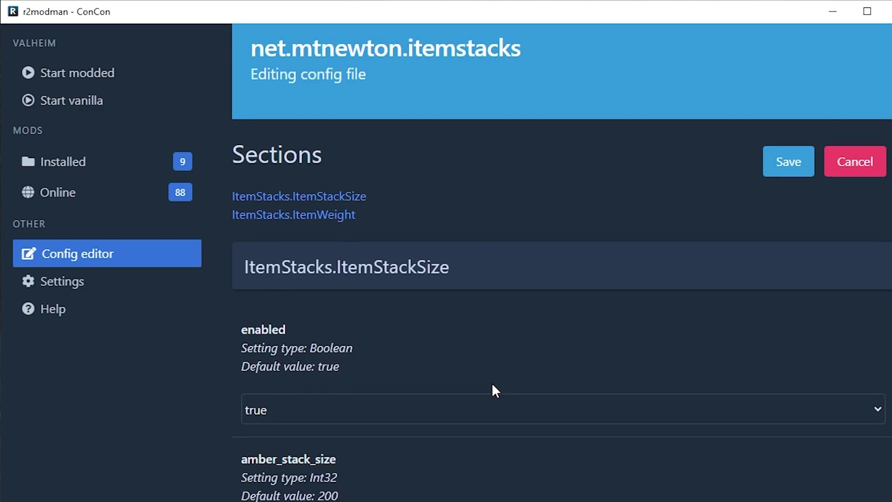
pyautogui.scroll(-10, 491, 383)
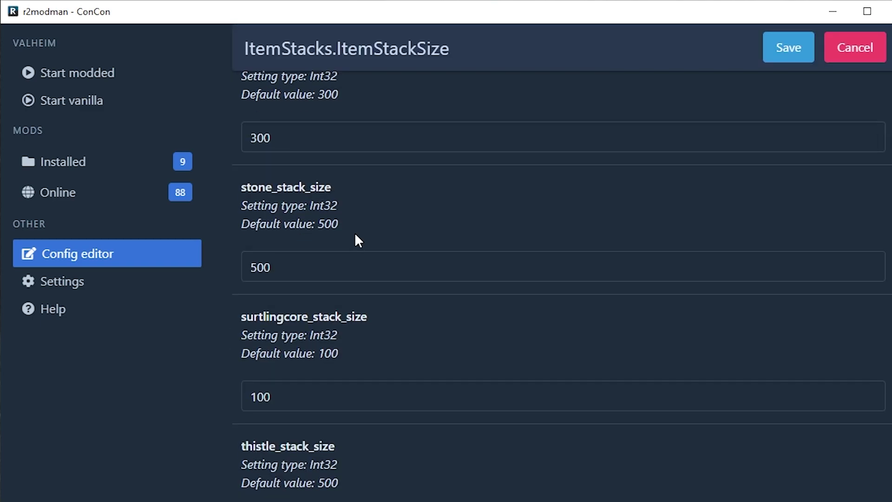
pyautogui.scroll(2, 304, 277)
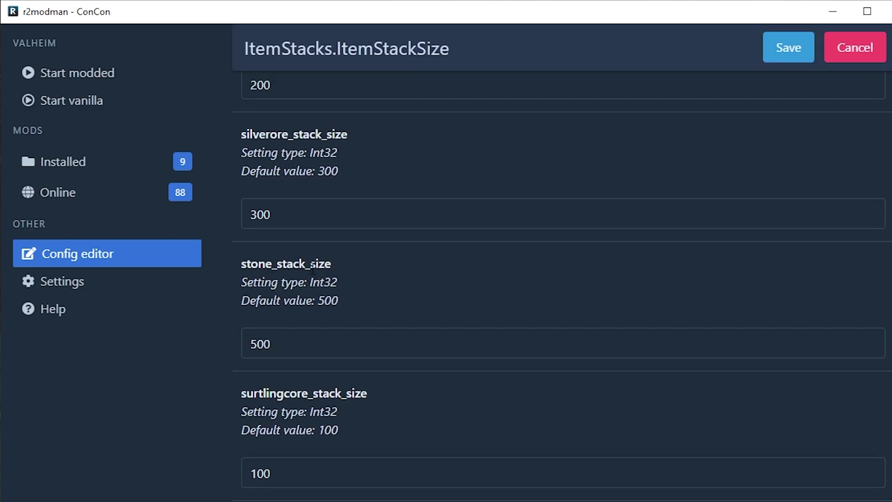
pyautogui.scroll(7, 409, 307)
pyautogui.scroll(-7, 354, 265)
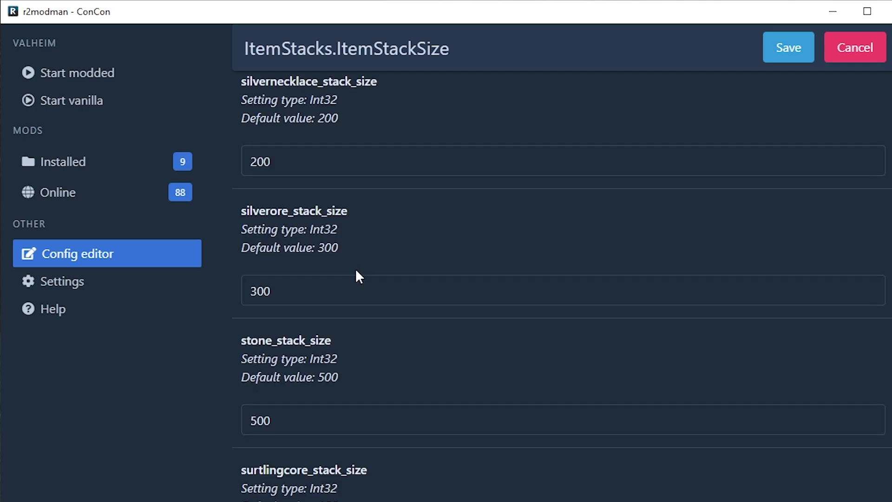
pyautogui.moveTo(333, 263); pyautogui.dragTo(241, 263)
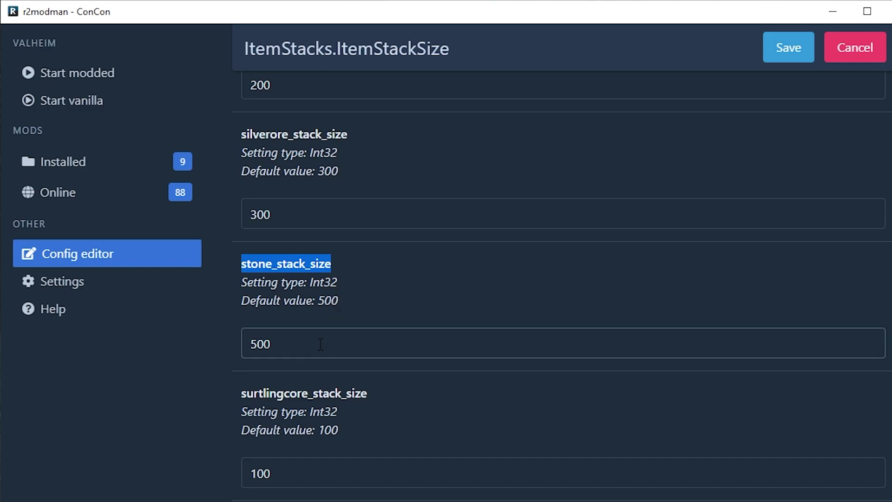
pyautogui.click(292, 333)
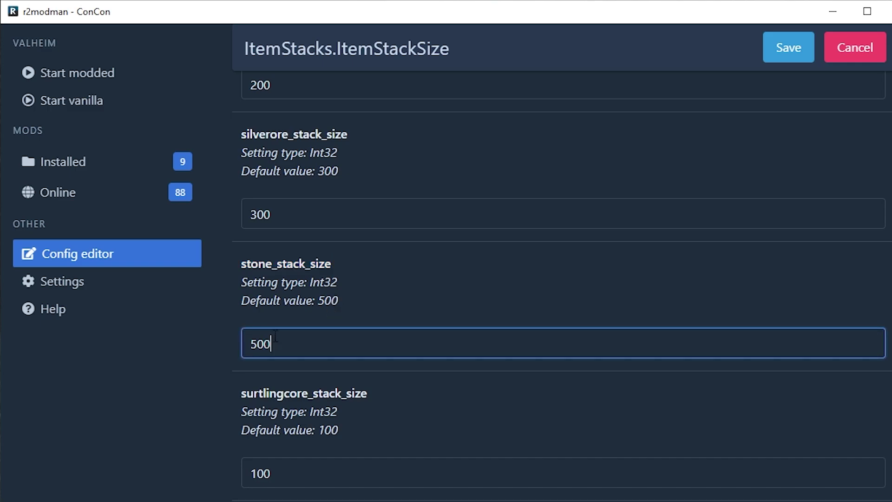
pyautogui.hotkey('shift', 'Left')
pyautogui.moveTo(347, 347); pyautogui.dragTo(217, 339)
pyautogui.write('5000000')
# Revert stone_stack_size to 500, cancel without saving, and collapse the net.mtnewton.itemstacks entry.
pyautogui.press('BackSpace')
pyautogui.press('BackSpace')
pyautogui.press('BackSpace')
pyautogui.press('BackSpace')
pyautogui.click(112, 260)
pyautogui.scroll(-10, 374, 207)
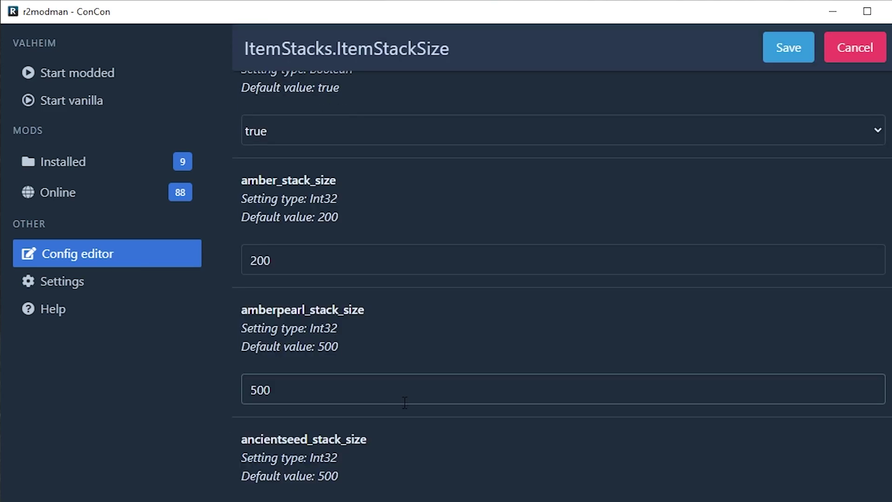
pyautogui.scroll(10, 557, 280)
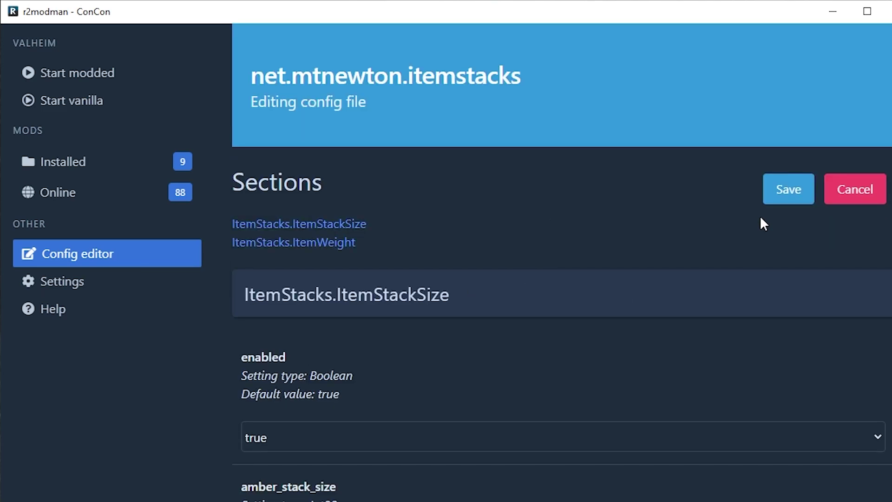
pyautogui.click(864, 191)
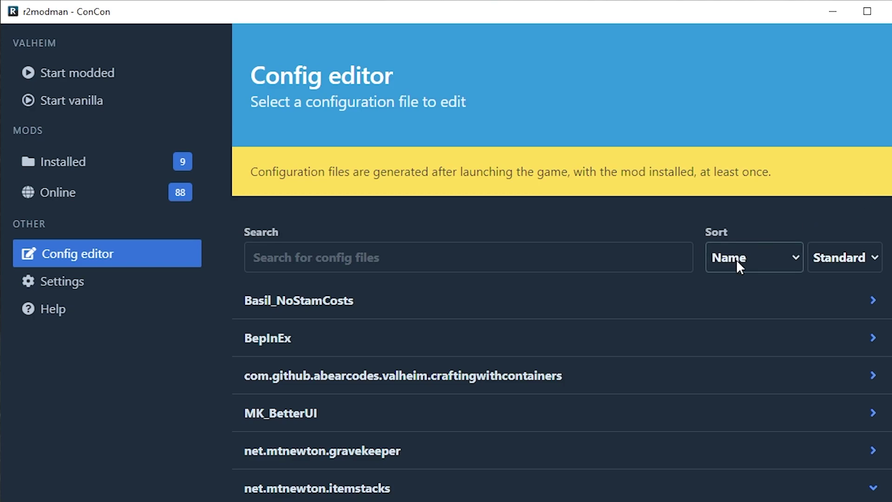
pyautogui.scroll(-1, 716, 279)
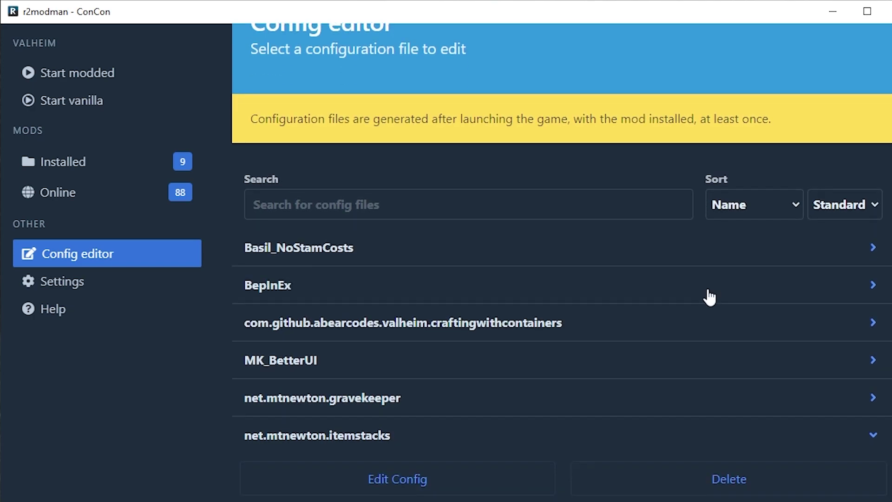
pyautogui.click(492, 444)
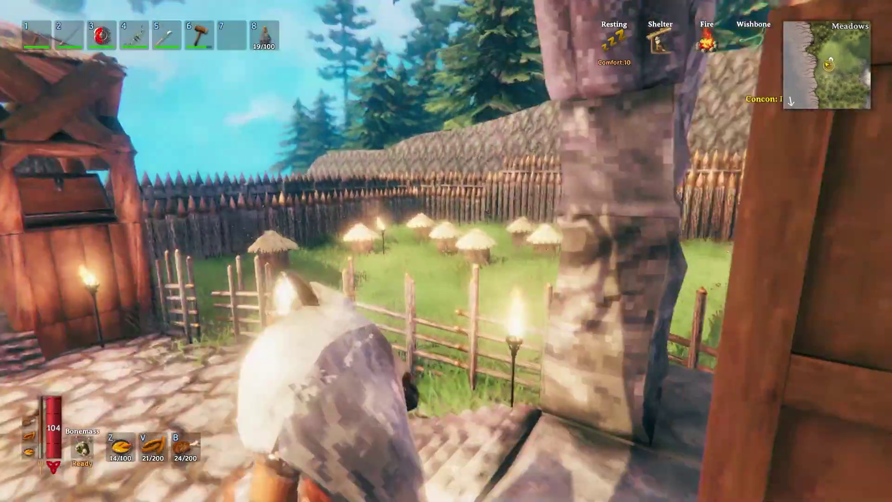
# Walk out the doorway, jump past the thatched hut, and run toward the windmill yard.
pyautogui.press('w')
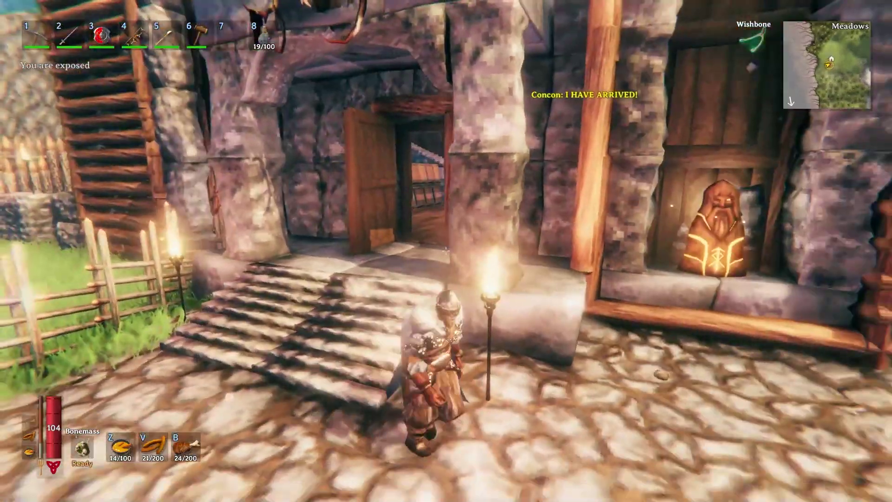
pyautogui.press('w')
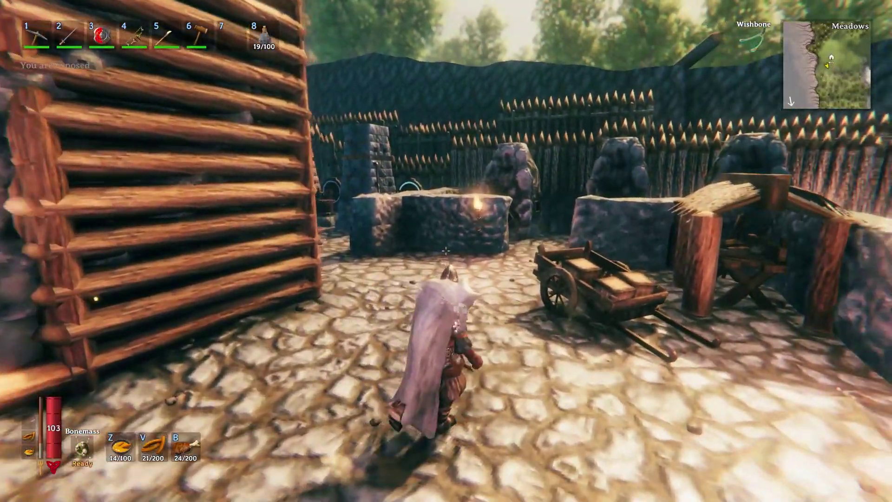
pyautogui.press('w')
pyautogui.press('space')
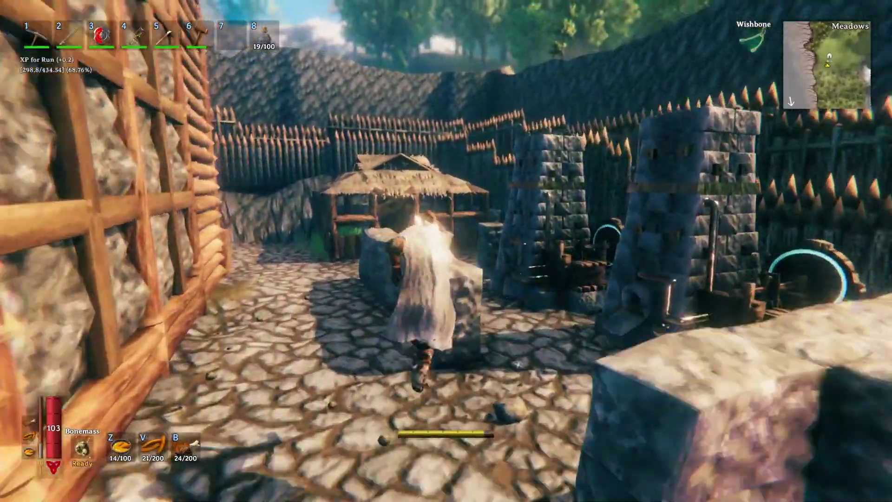
pyautogui.press('w')
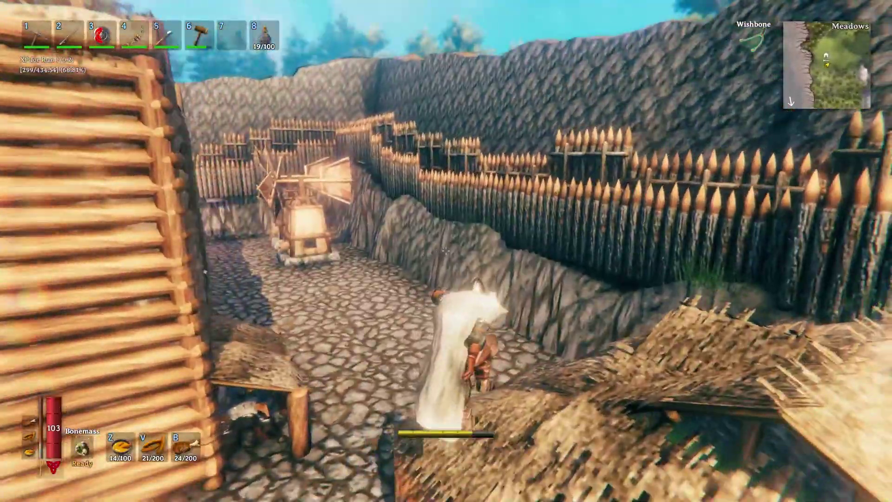